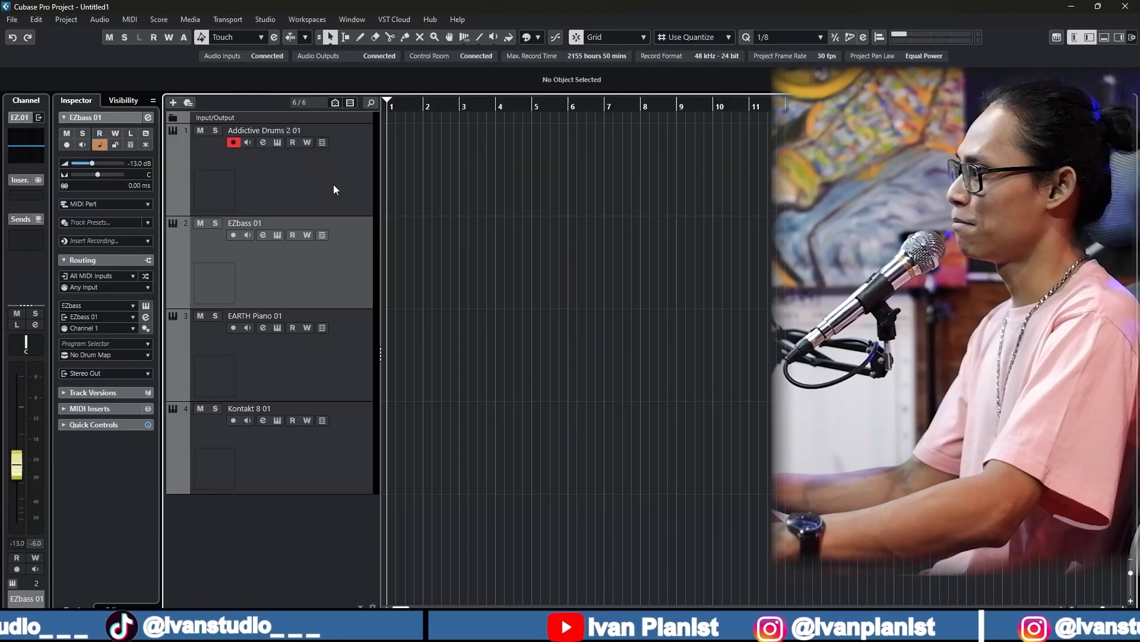
# Inspect the instrument windows of the Addictive Drums 2, EZbass, EARTH Piano and Kontakt 8 tracks one after another, closing each
pyautogui.click(343, 462)
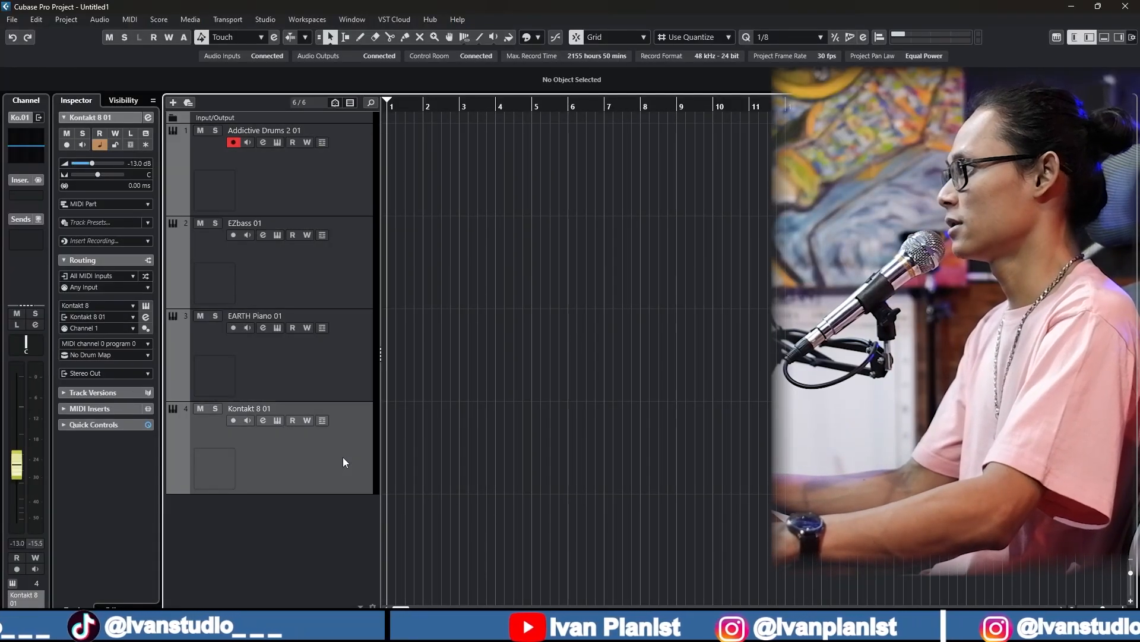
pyautogui.click(276, 142)
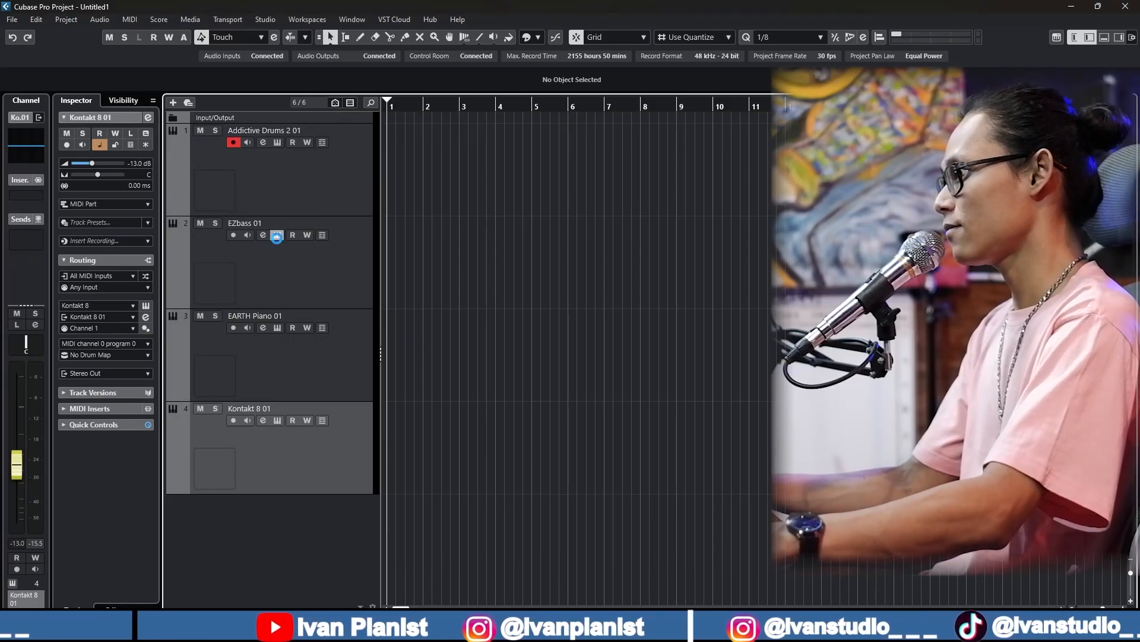
pyautogui.click(277, 235)
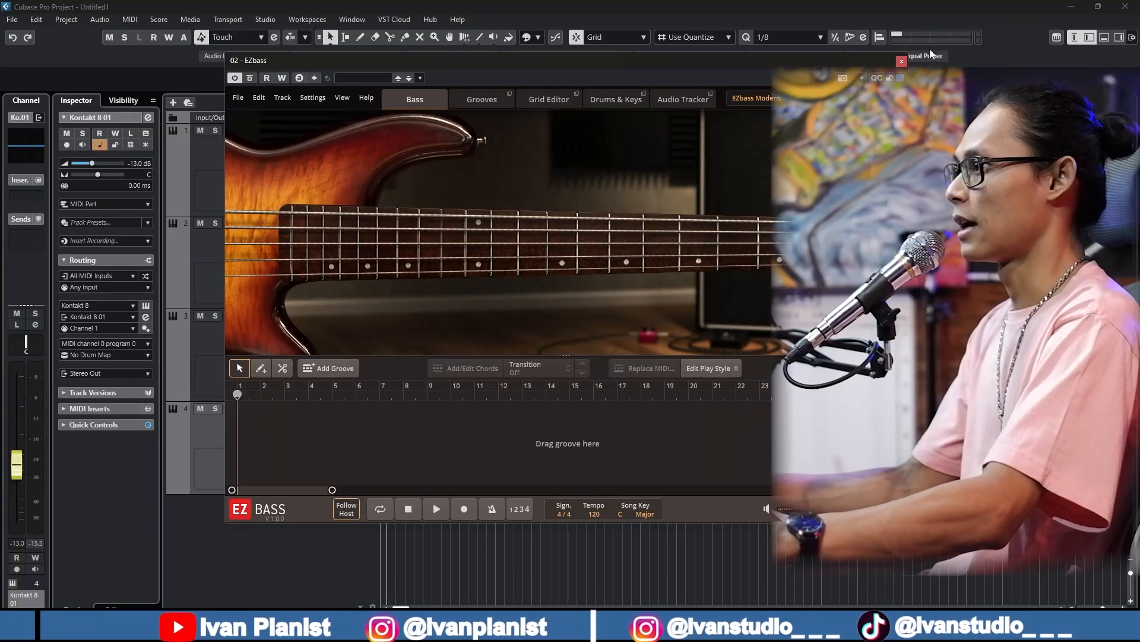
pyautogui.click(901, 62)
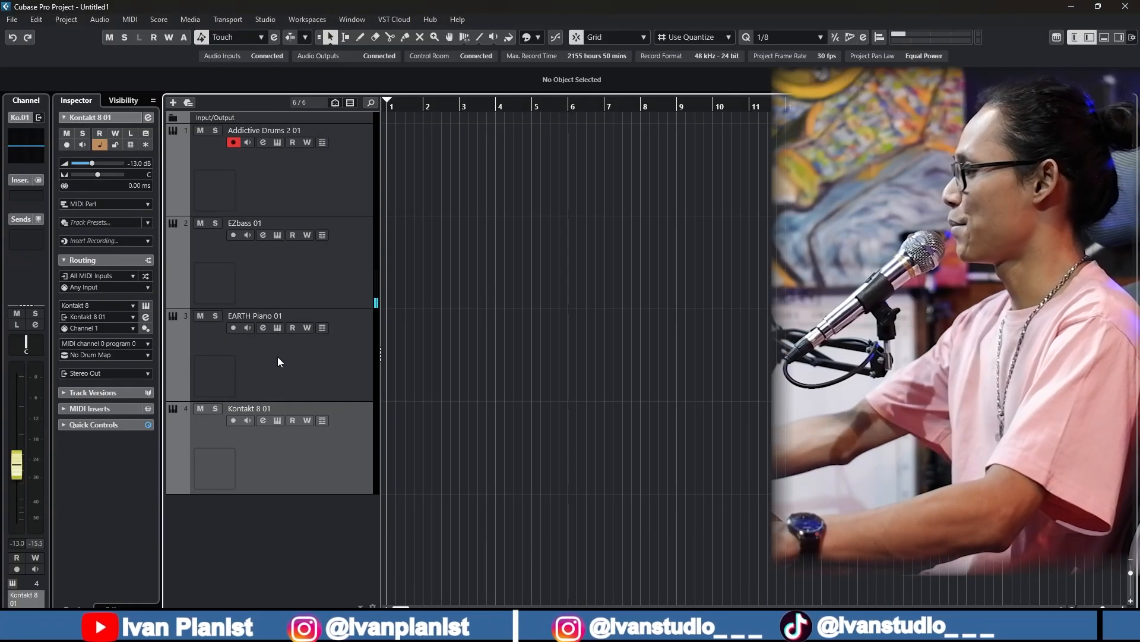
pyautogui.click(277, 327)
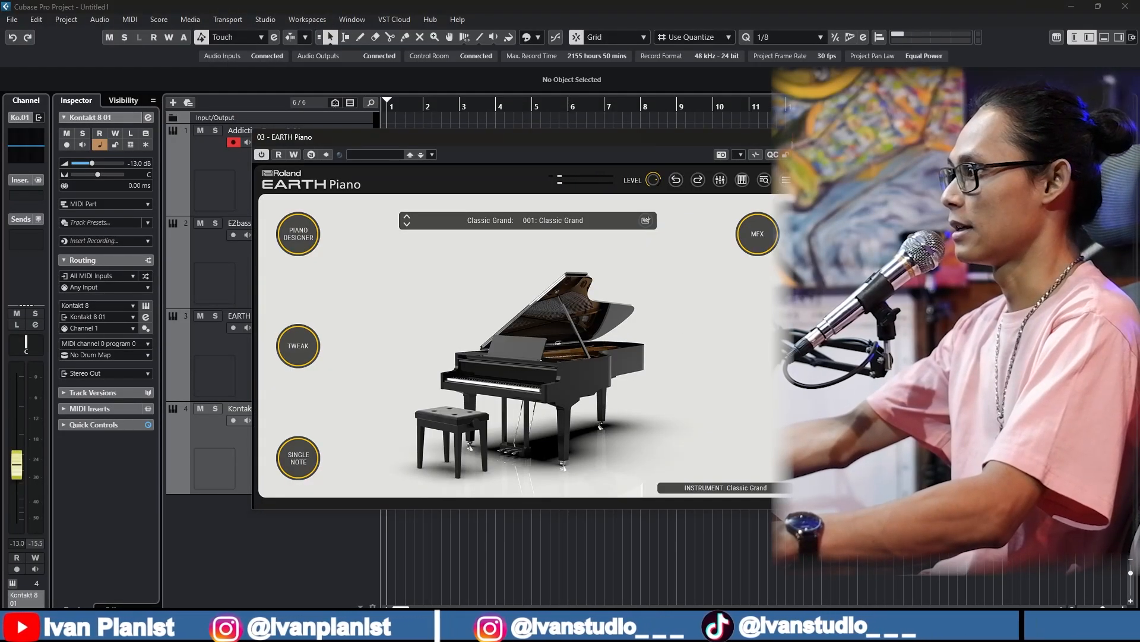
pyautogui.click(791, 137)
pyautogui.click(278, 421)
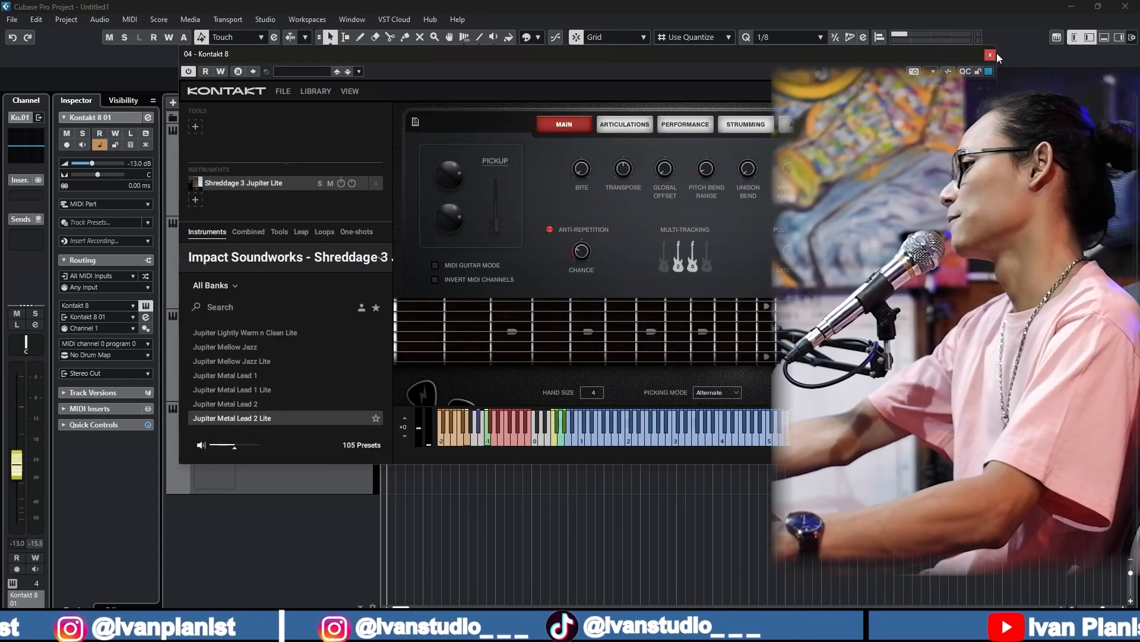
pyautogui.click(990, 55)
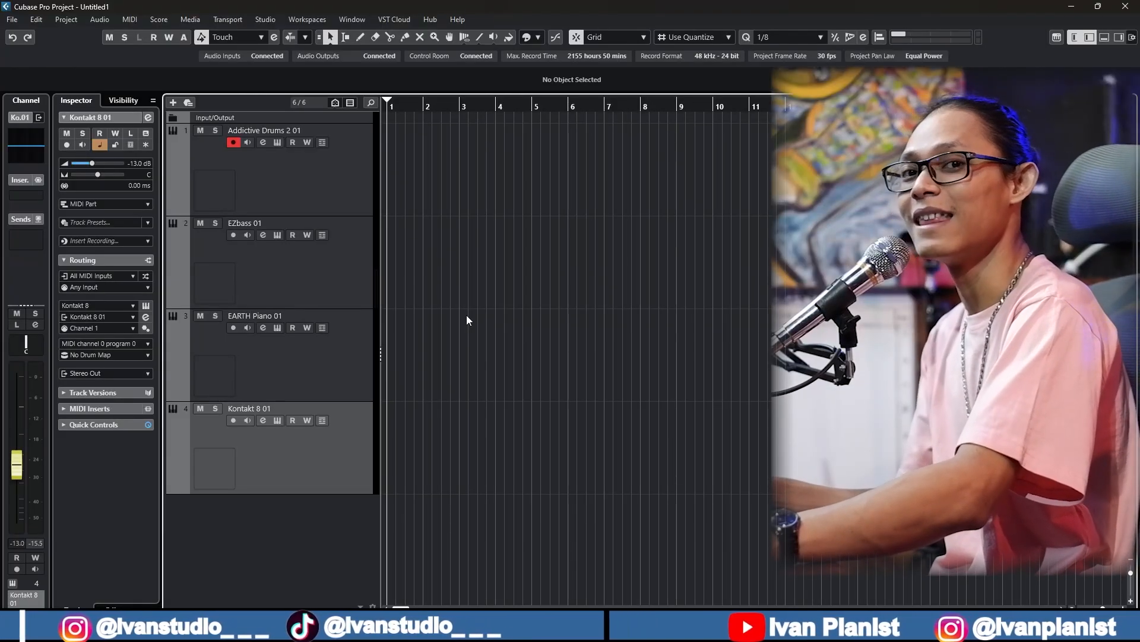
# Draw an empty 12-bar MIDI part on the Addictive Drums 2 01 track, starting at bar 1
pyautogui.rightClick(475, 315)
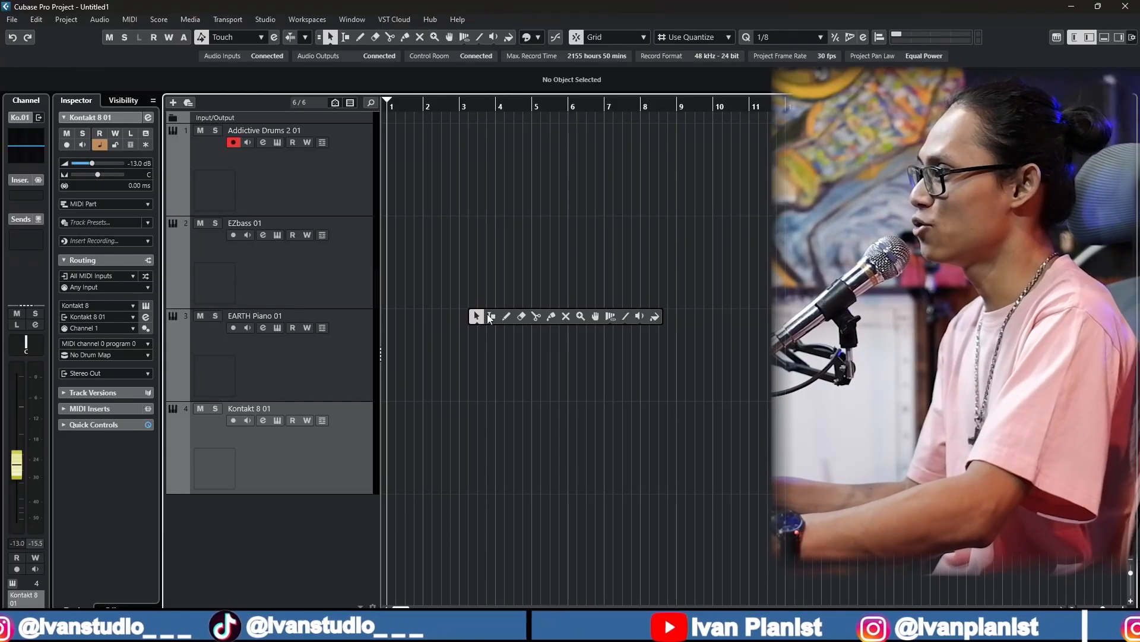
pyautogui.click(513, 313)
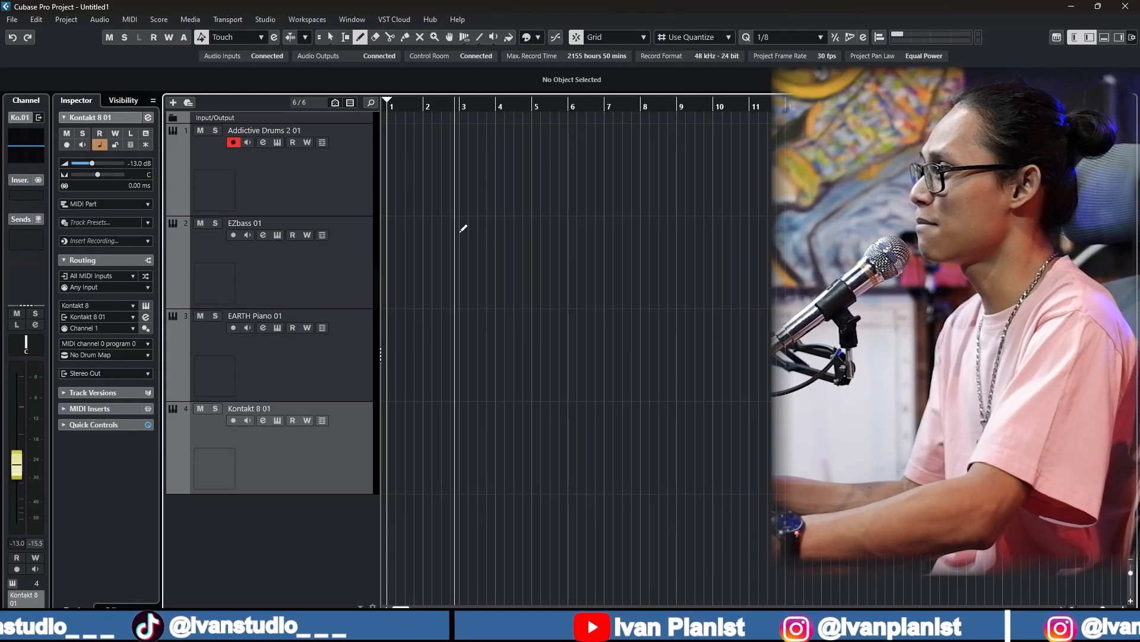
pyautogui.scroll(5, 437, 255)
pyautogui.moveTo(394, 231); pyautogui.dragTo(785, 215)
pyautogui.click(799, 297)
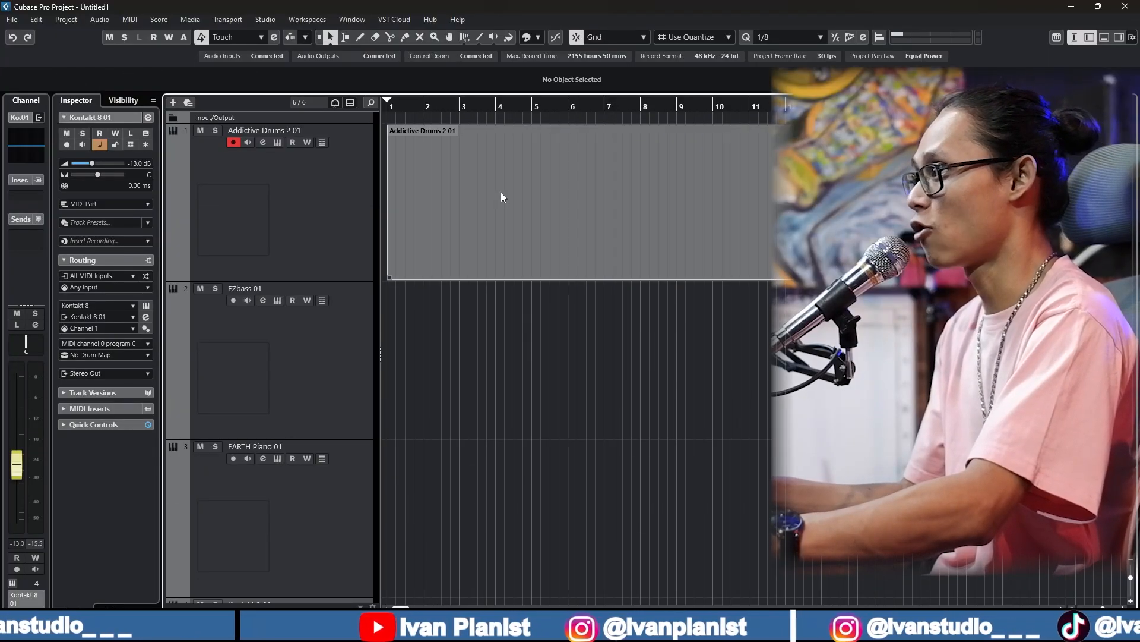
# Open the drum part in the Key Editor and place the playback cursor at bar 2
pyautogui.doubleClick(561, 214)
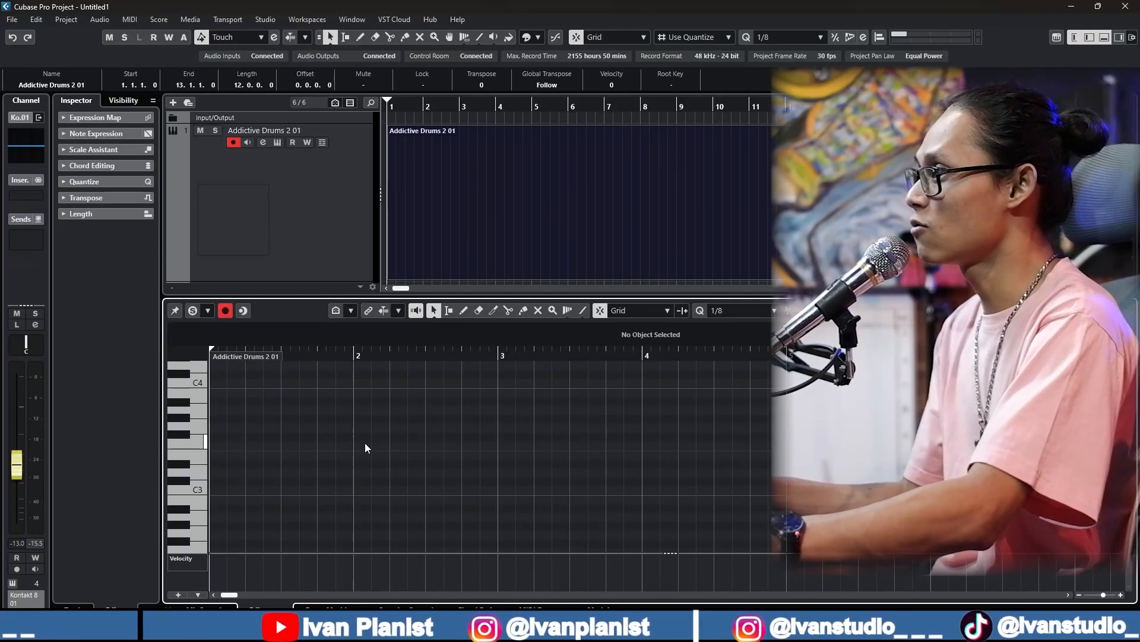
pyautogui.click(355, 350)
pyautogui.scroll(-5, 399, 429)
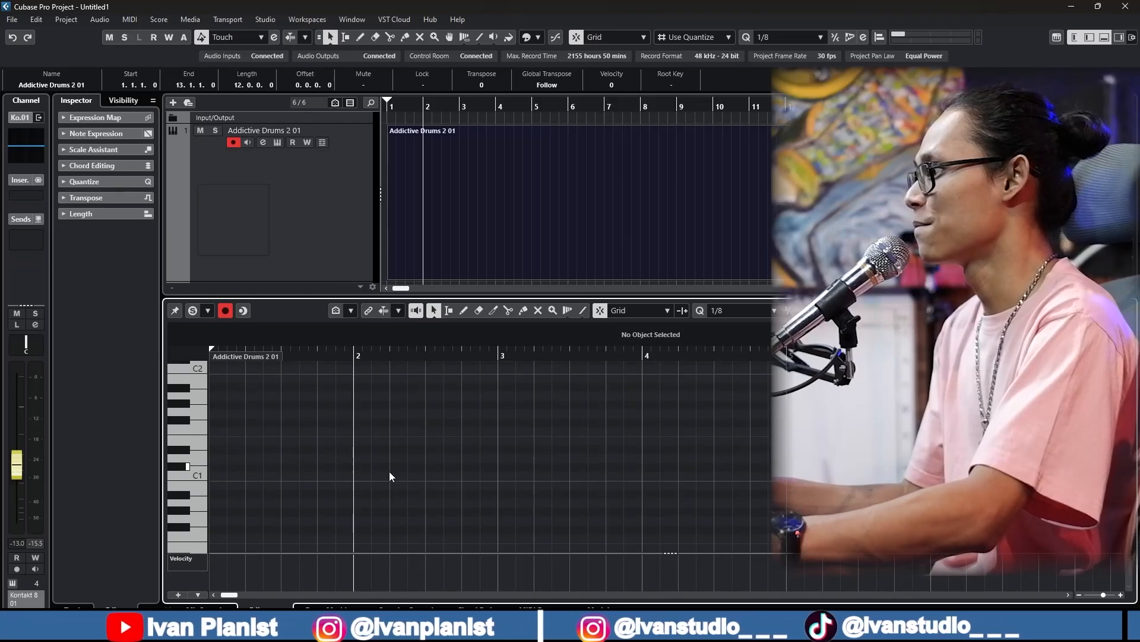
# Draw eighth notes in bar 2, C1 on beats 1, 3 and the offbeat after 3, D1 on beats 2 and 4, and play them
pyautogui.rightClick(399, 499)
pyautogui.click(429, 499)
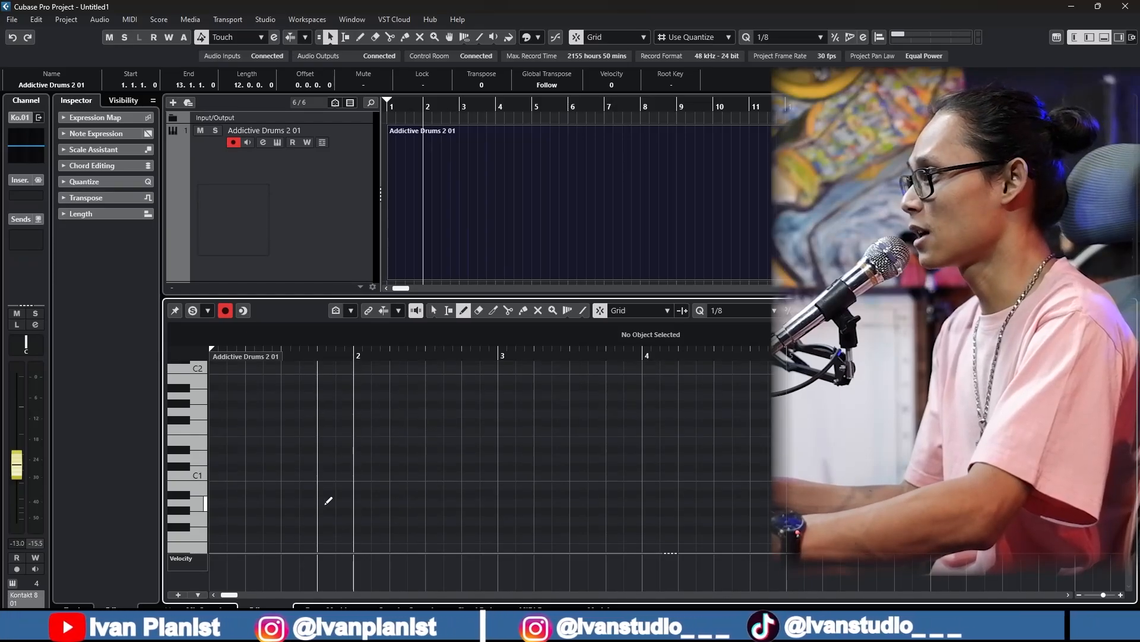
pyautogui.click(359, 476)
pyautogui.click(397, 458)
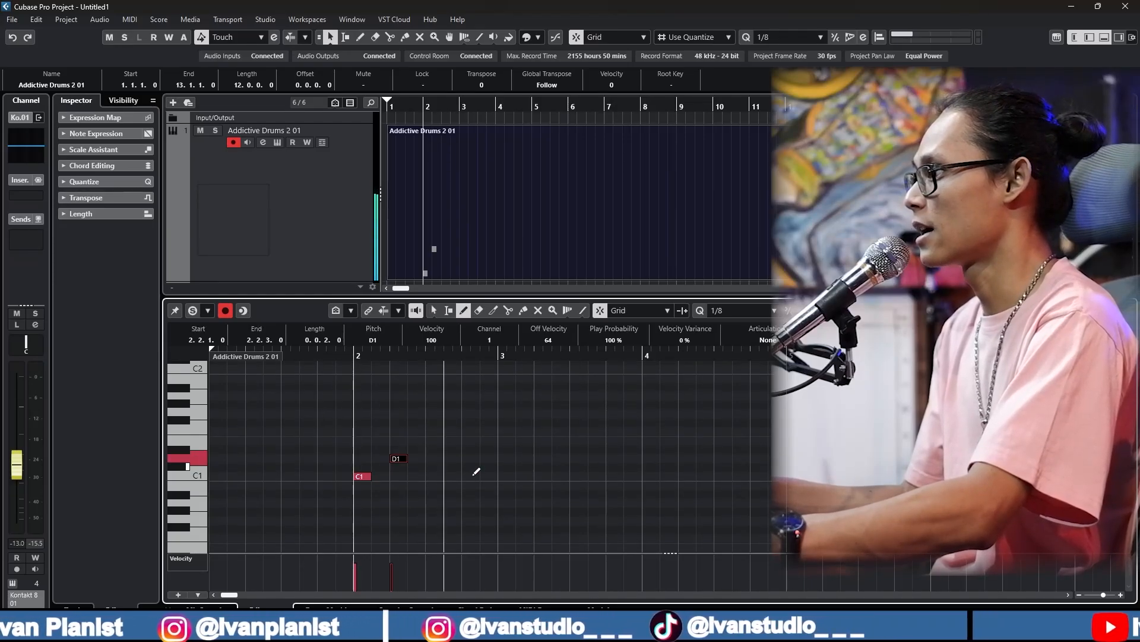
pyautogui.click(435, 476)
pyautogui.click(466, 458)
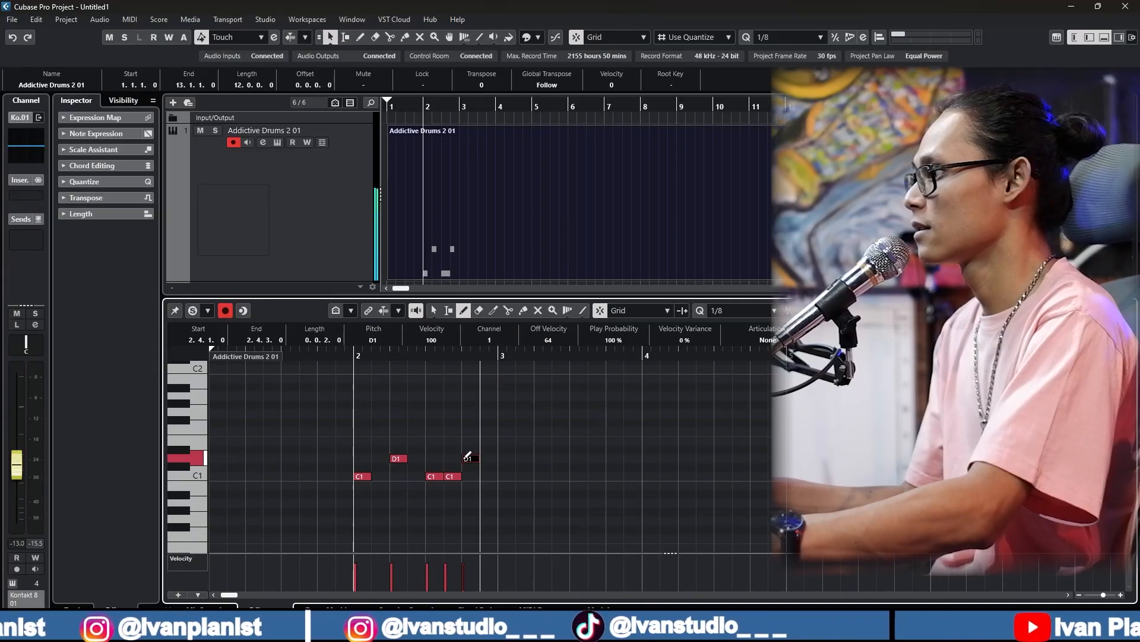
pyautogui.press('1')
pyautogui.click(532, 491)
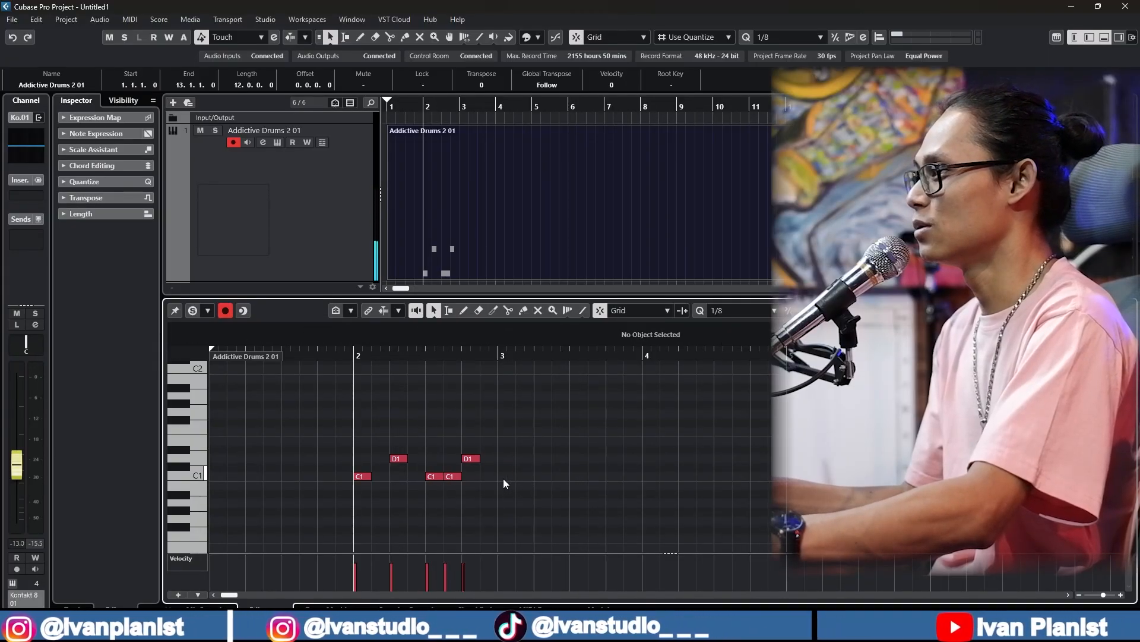
pyautogui.press('space')
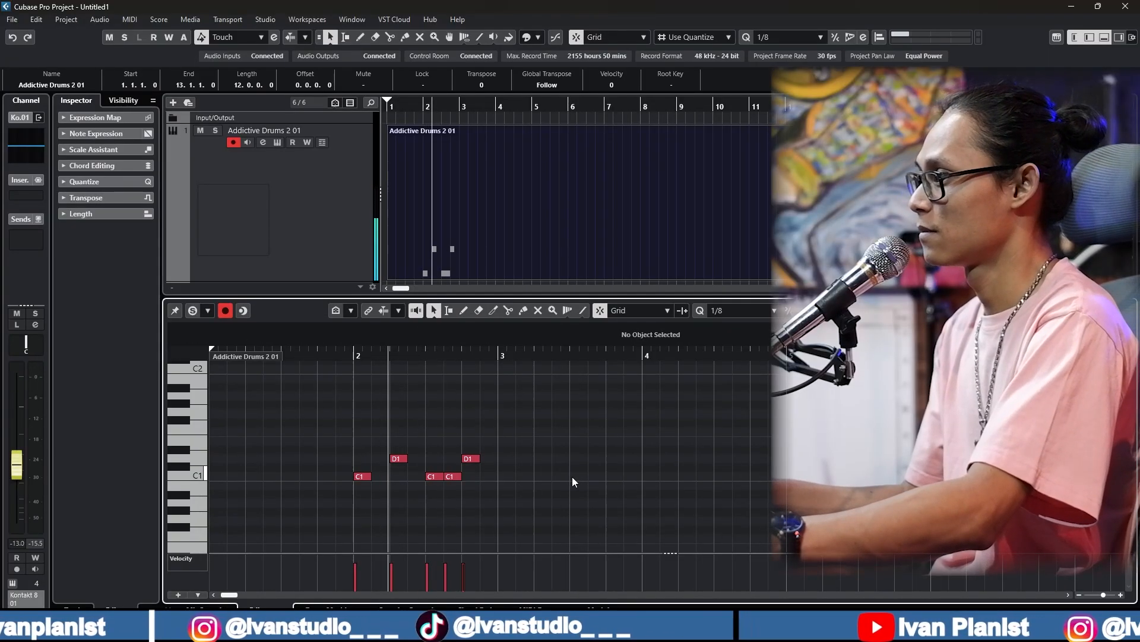
pyautogui.press('space')
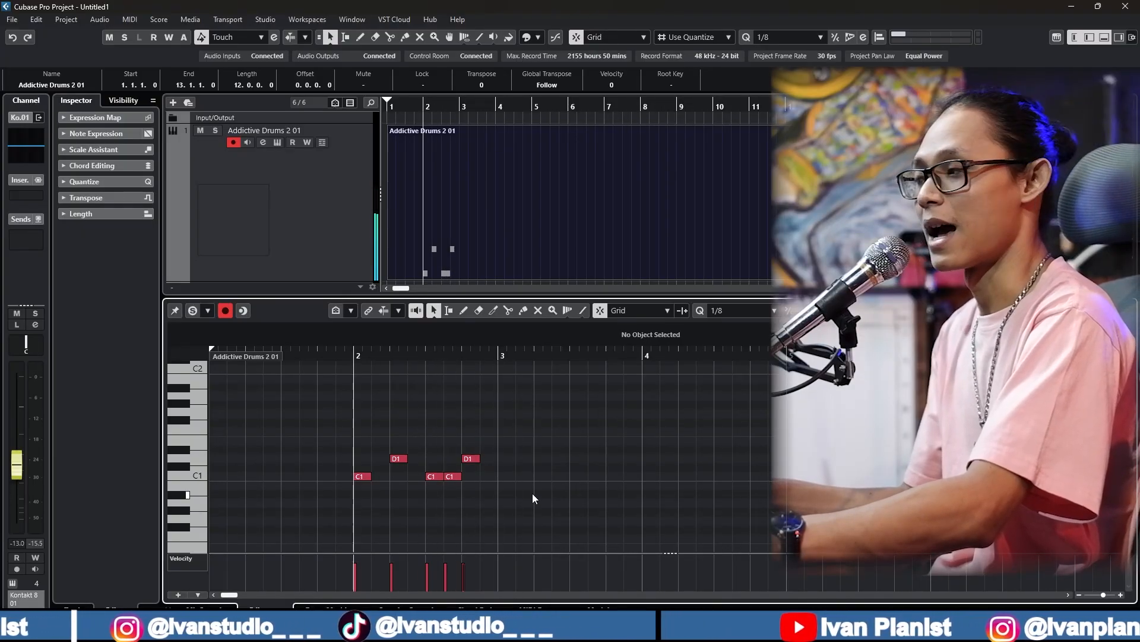
# Add eighth-length D2 notes on all four beats of bar 2 in the drum part and play the pattern
pyautogui.press('8')
pyautogui.scroll(2, 363, 392)
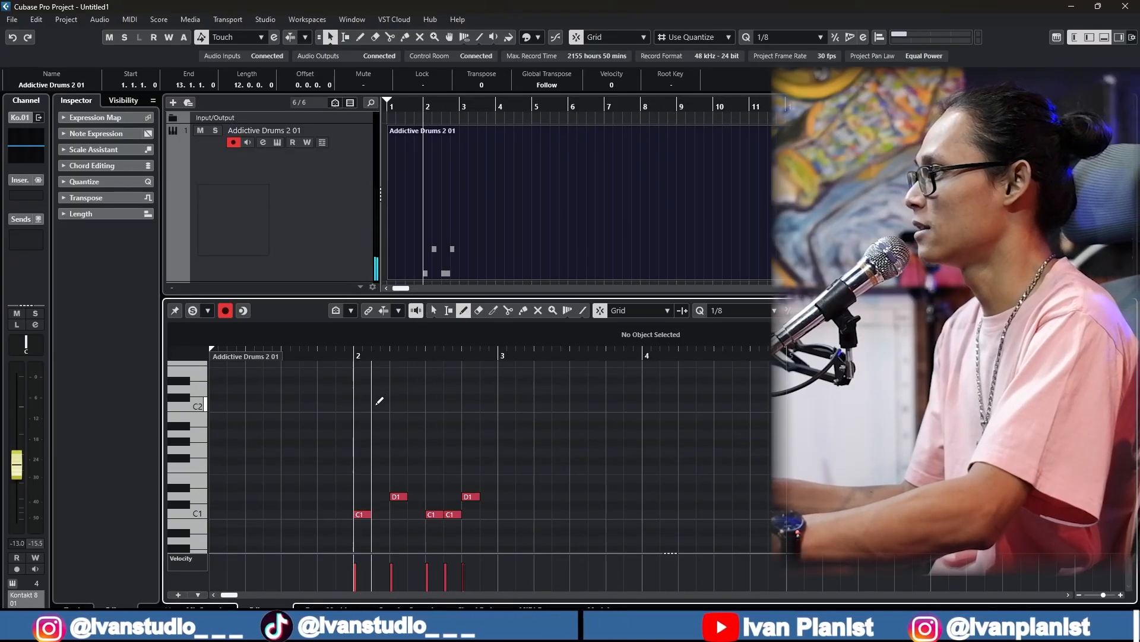
pyautogui.click(362, 427)
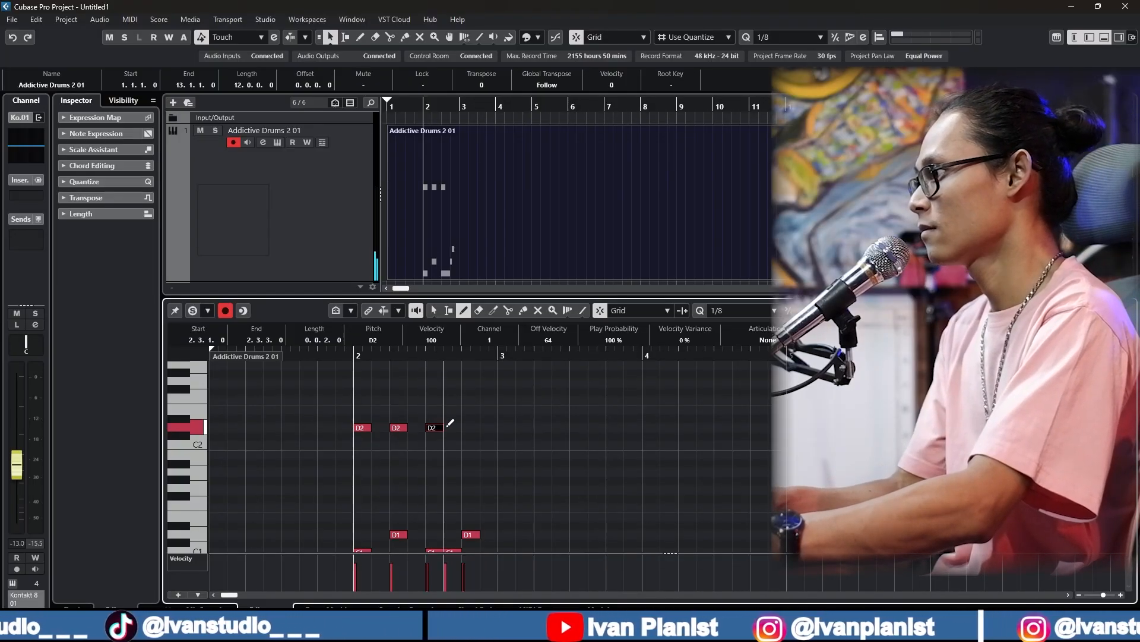
pyautogui.click(469, 427)
pyautogui.press('1')
pyautogui.click(571, 466)
pyautogui.press('space')
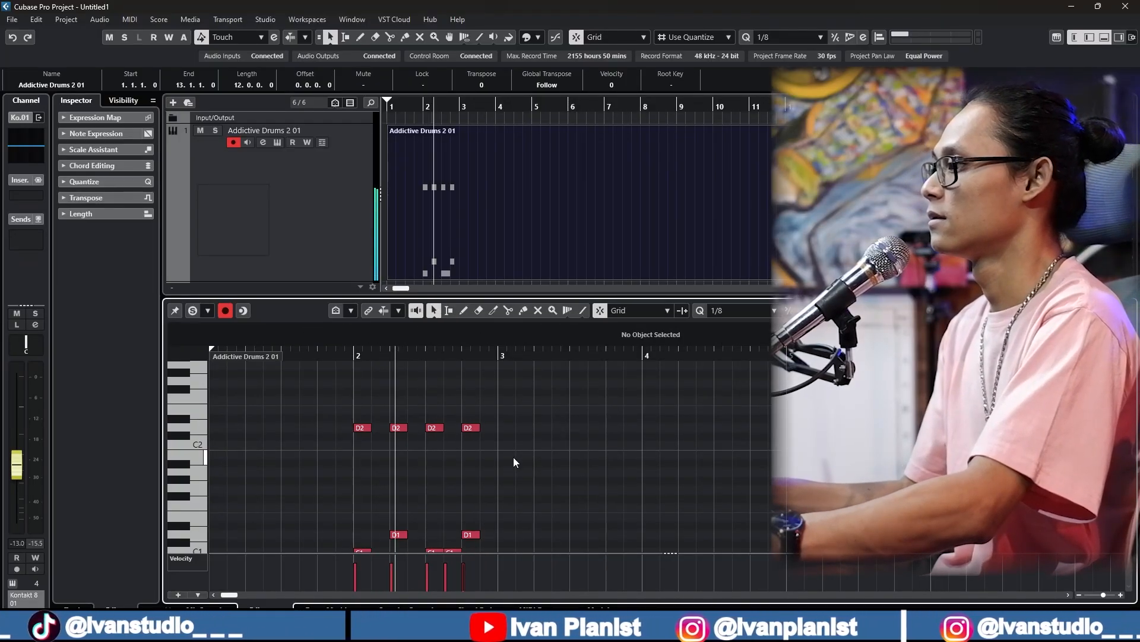
pyautogui.press('space')
# Add an F#2 note on the last eighth of bar 2 in the drum part and play the bar
pyautogui.rightClick(512, 458)
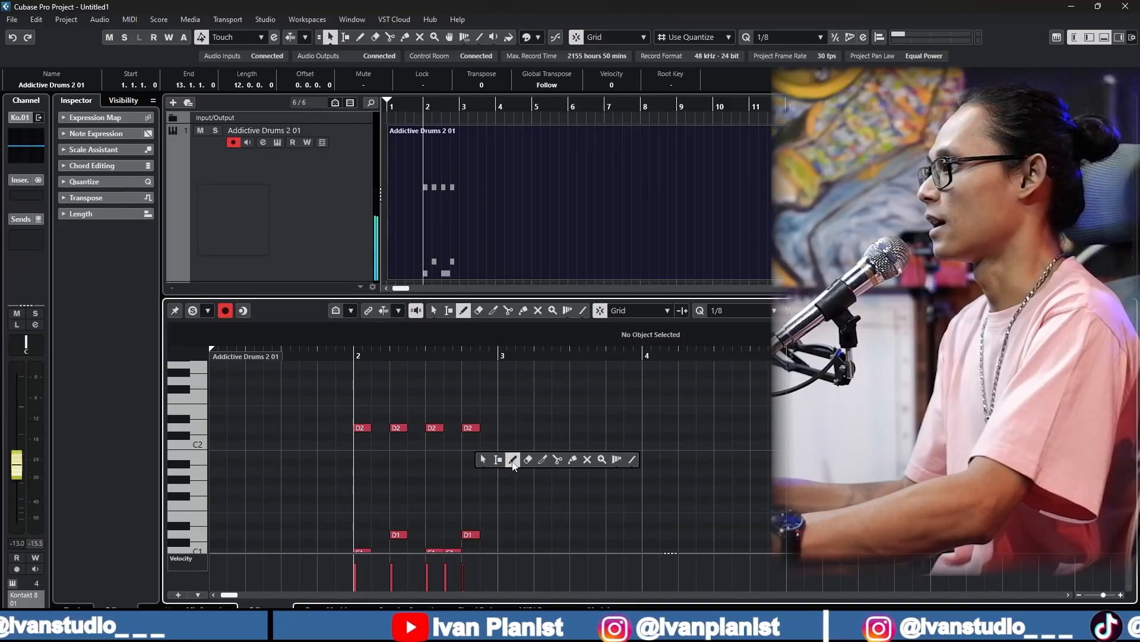
pyautogui.click(512, 458)
pyautogui.click(488, 391)
pyautogui.press('1')
pyautogui.click(548, 458)
pyautogui.press('space')
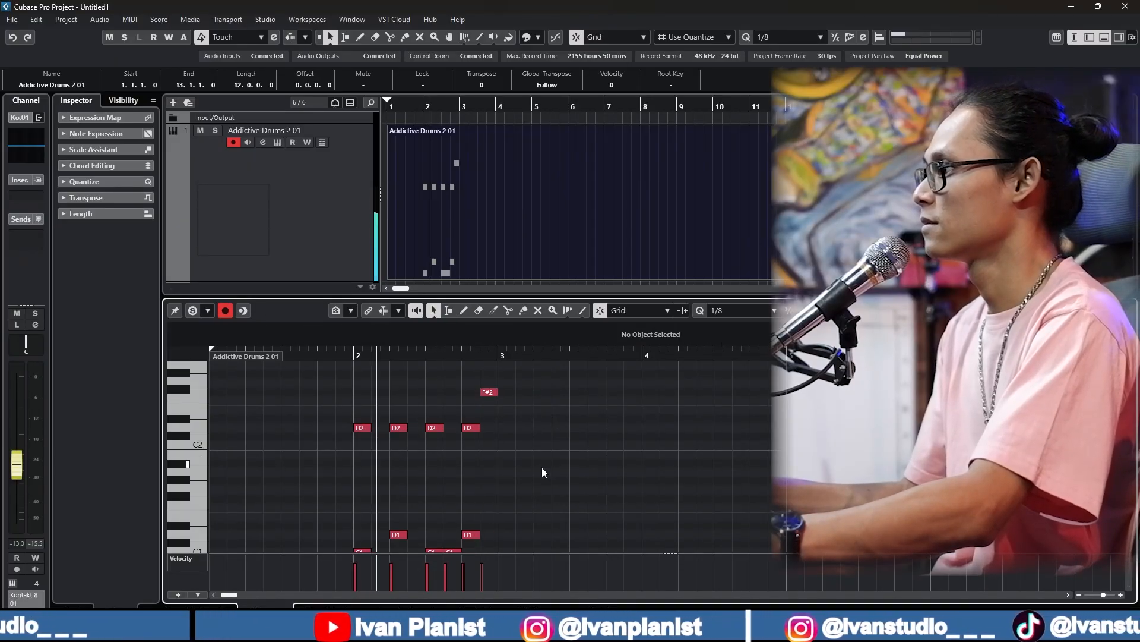
pyautogui.scroll(-2, 543, 465)
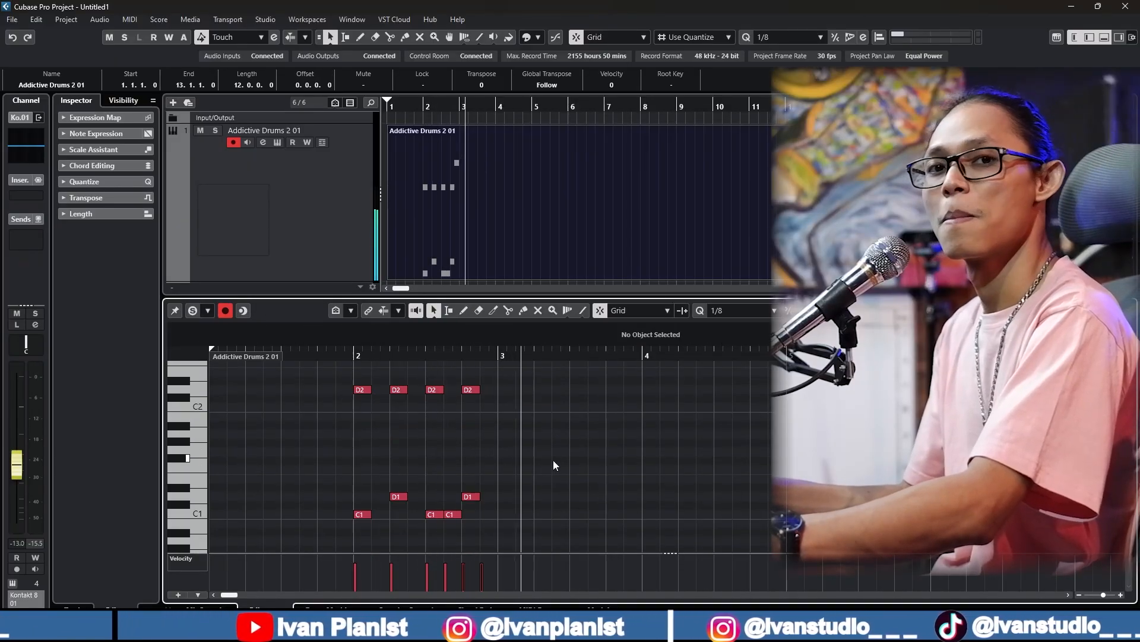
pyautogui.press('space')
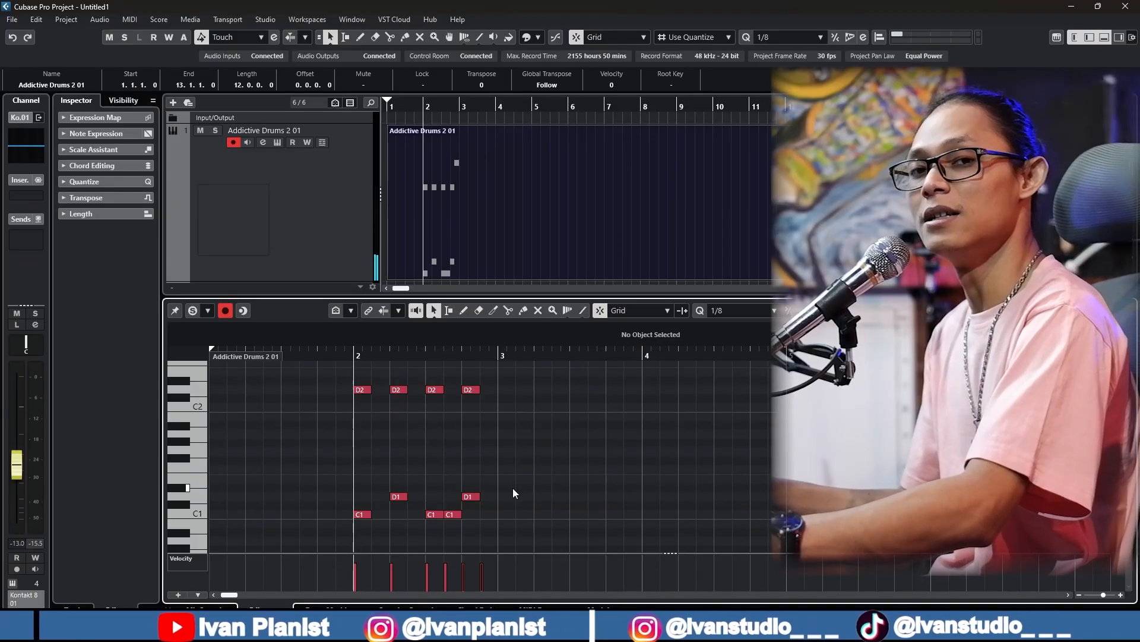
# Duplicate all the drum notes of bar 2 twice, into bars 3 and 4, and play the beat
pyautogui.moveTo(525, 523); pyautogui.dragTo(332, 498)
pyautogui.scroll(-6, 517, 474)
pyautogui.scroll(2, 518, 473)
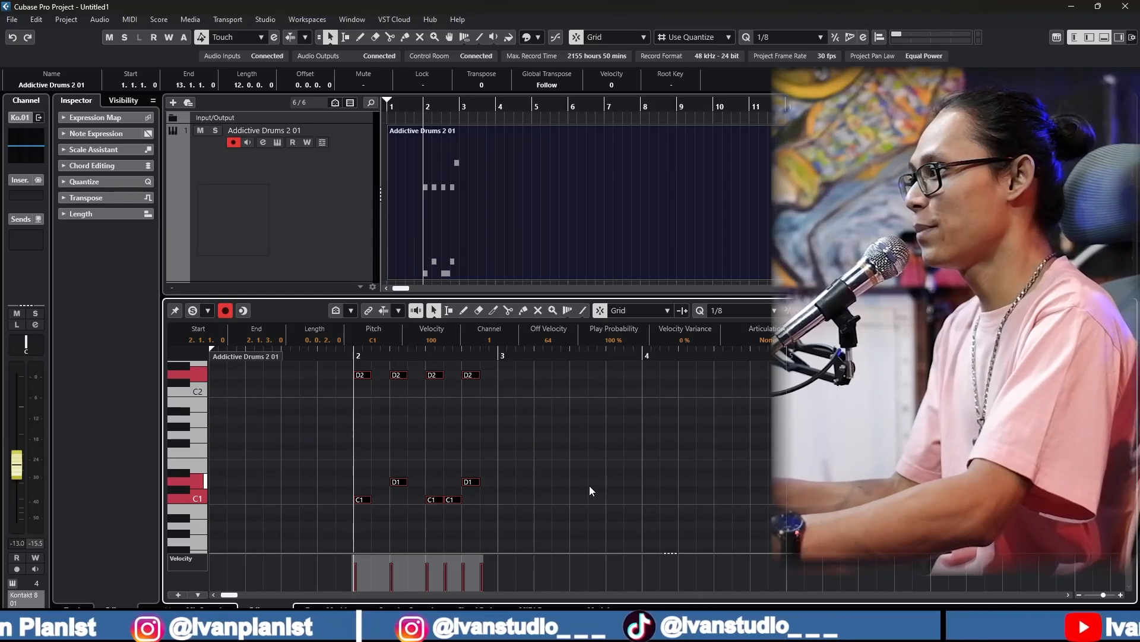
pyautogui.hotkey('ctrl', 'd')
pyautogui.hotkey('ctrl', 'd')
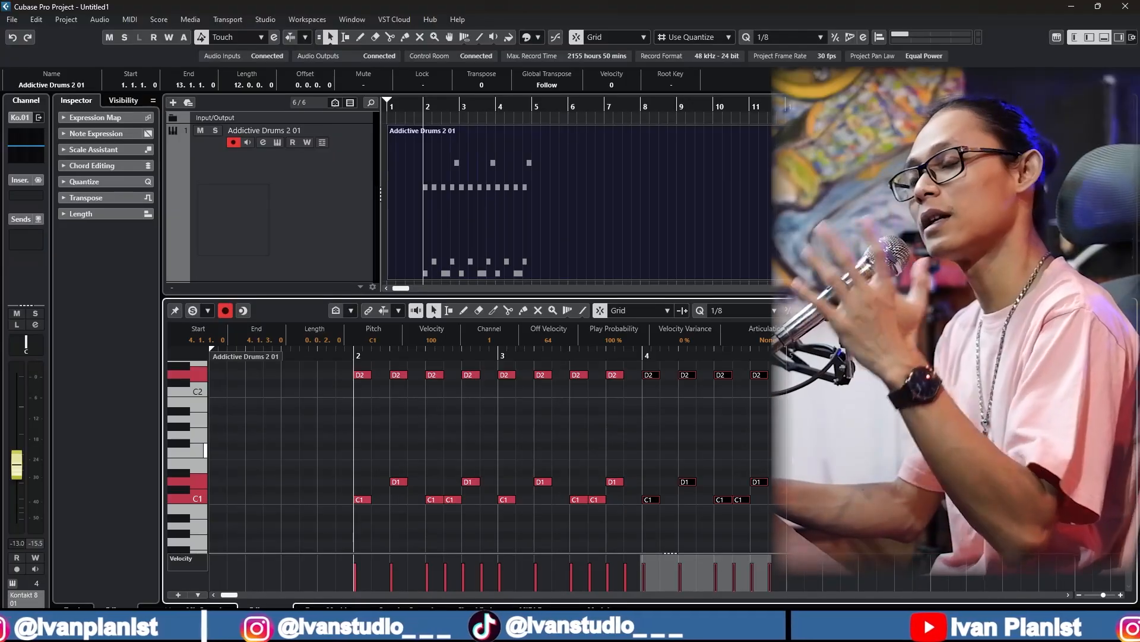
pyautogui.press('space')
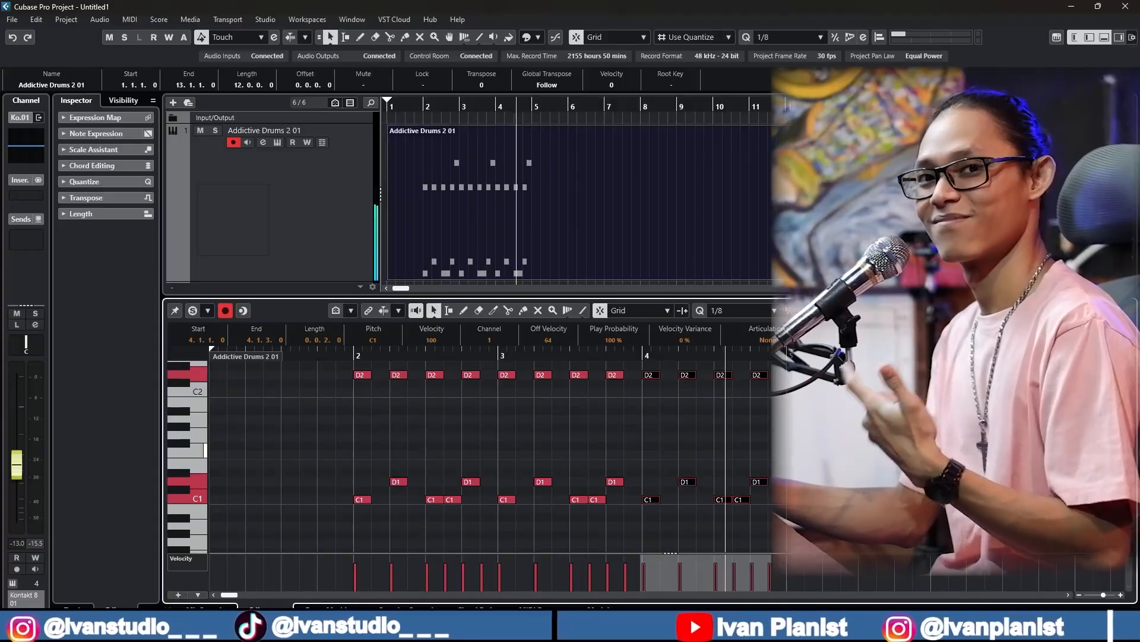
pyautogui.press('space')
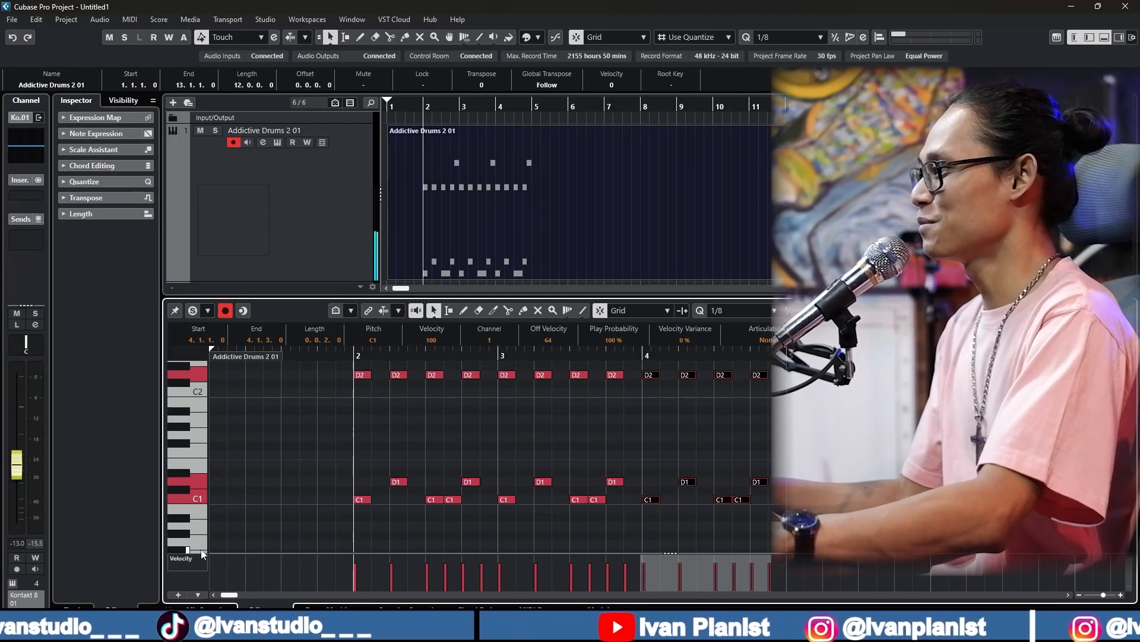
# Draw an empty MIDI part on the EZbass 01 track from bar 1 to 12.4.3.0 and open it in the Key Editor
pyautogui.click(176, 602)
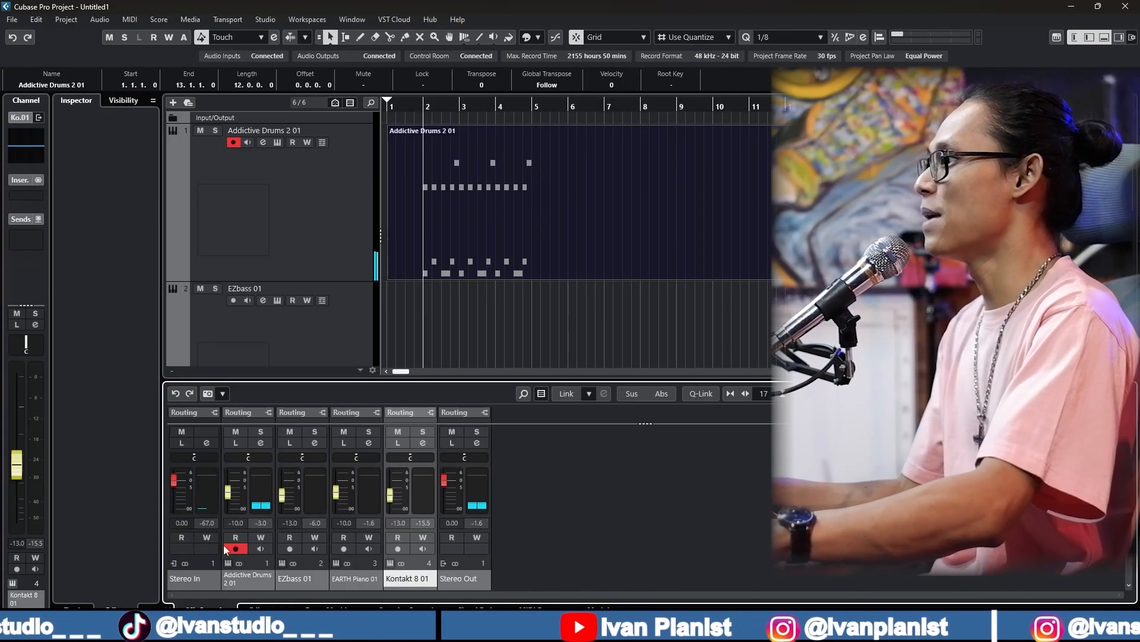
pyautogui.click(170, 607)
pyautogui.rightClick(474, 326)
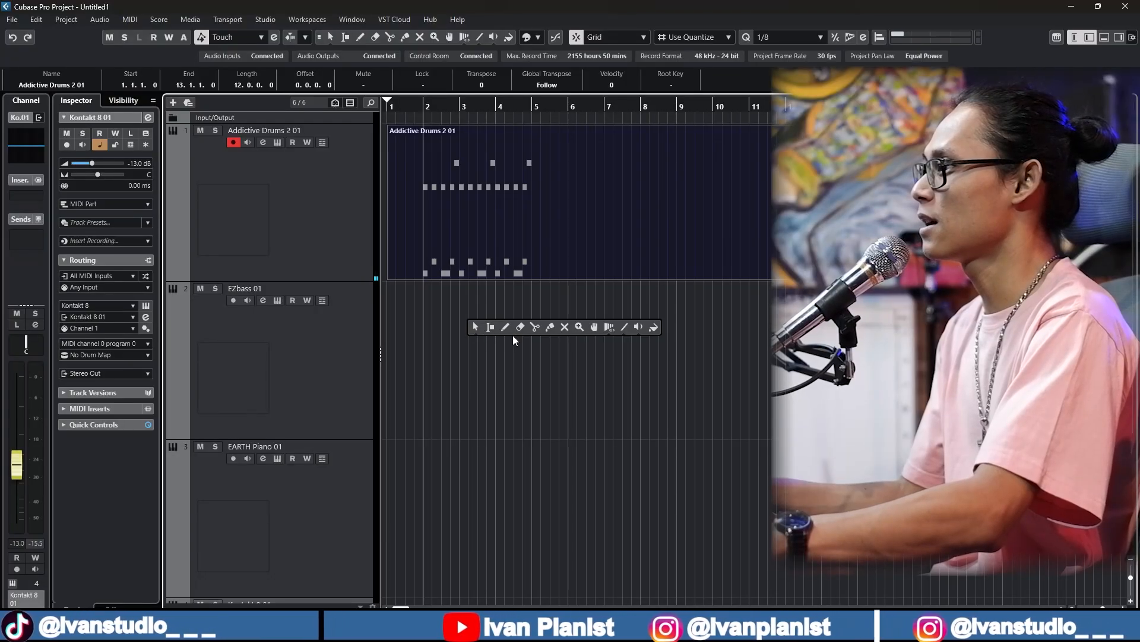
pyautogui.click(504, 326)
pyautogui.moveTo(390, 351); pyautogui.dragTo(818, 356)
pyautogui.rightClick(624, 375)
pyautogui.click(625, 376)
pyautogui.doubleClick(512, 383)
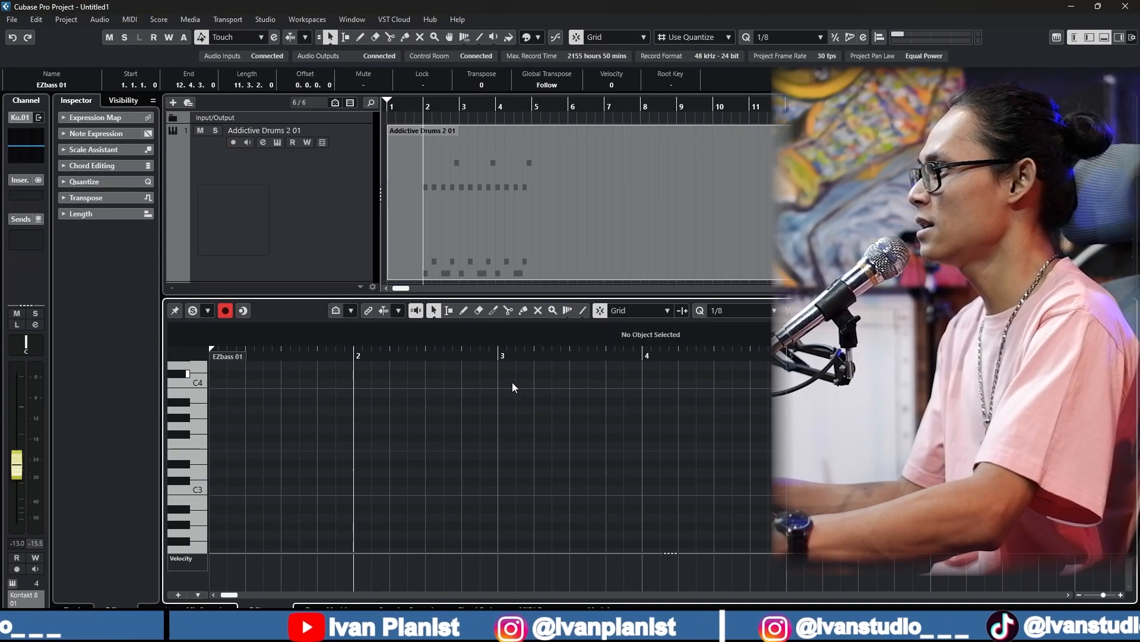
# Fill bar 2 of the bass part with eight consecutive eighth-length C2 notes and play them with the drums
pyautogui.scroll(-2, 358, 458)
pyautogui.rightClick(360, 462)
pyautogui.click(392, 463)
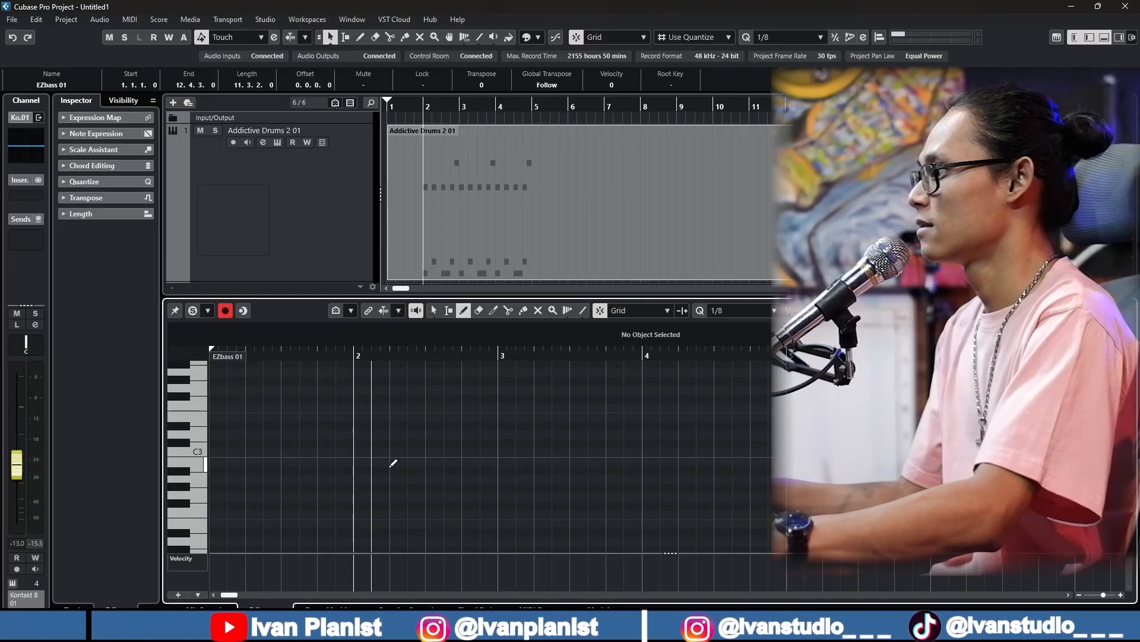
pyautogui.scroll(-2, 392, 464)
pyautogui.click(363, 445)
pyautogui.click(381, 445)
pyautogui.click(398, 445)
pyautogui.click(417, 445)
pyautogui.click(435, 445)
pyautogui.click(452, 445)
pyautogui.click(470, 445)
pyautogui.click(488, 445)
pyautogui.press('1')
pyautogui.click(555, 461)
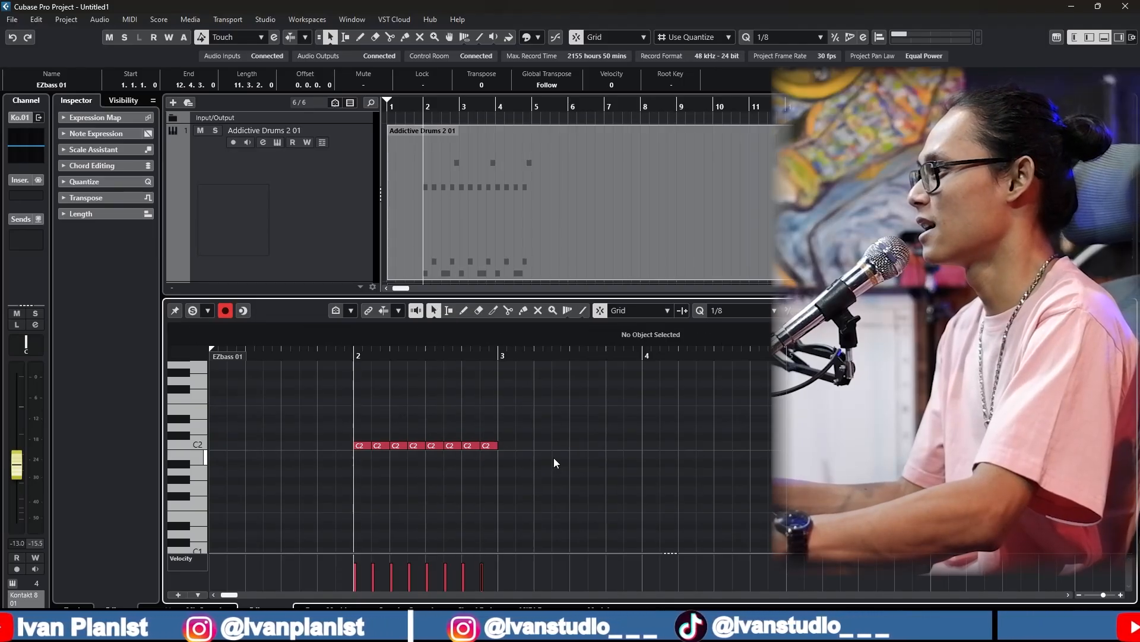
pyautogui.press('space')
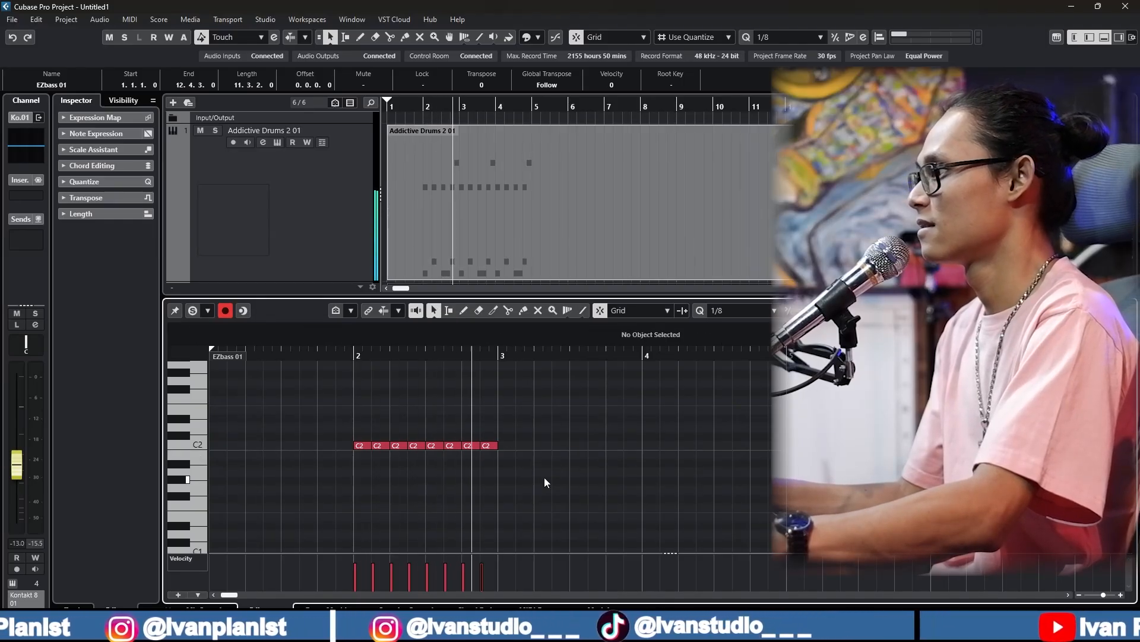
# Duplicate the eight bass notes of bar 2 into bar 3 and transpose the copies up to F2
pyautogui.press('space')
pyautogui.moveTo(501, 458); pyautogui.dragTo(336, 433)
pyautogui.hotkey('ctrl', 'd')
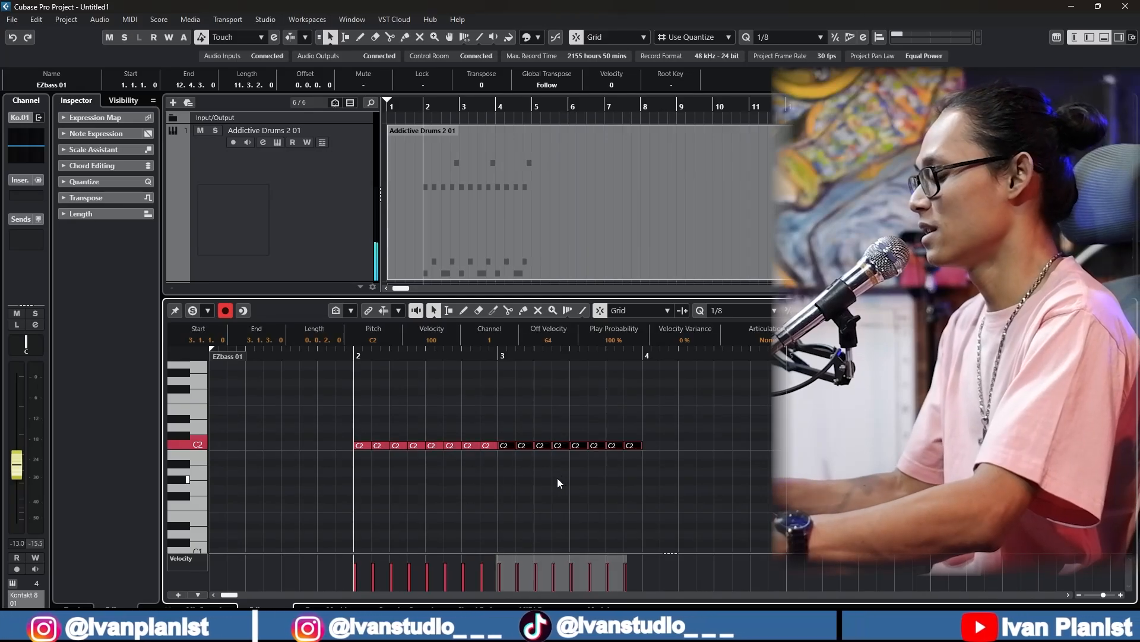
pyautogui.press('Up')
pyautogui.press('Up')
pyautogui.press('Up')
pyautogui.press('Up')
pyautogui.press('Up')
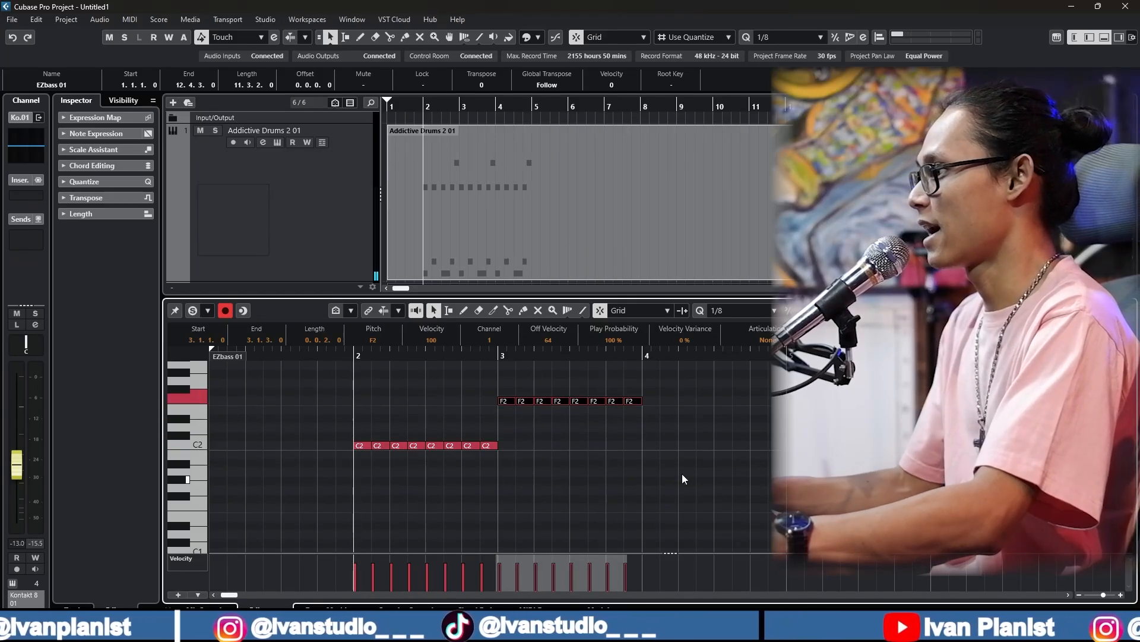
# Duplicate the bar 3 bass notes into bar 4, transpose the copies up to G2 and play the bass line
pyautogui.hotkey('ctrl', 'd')
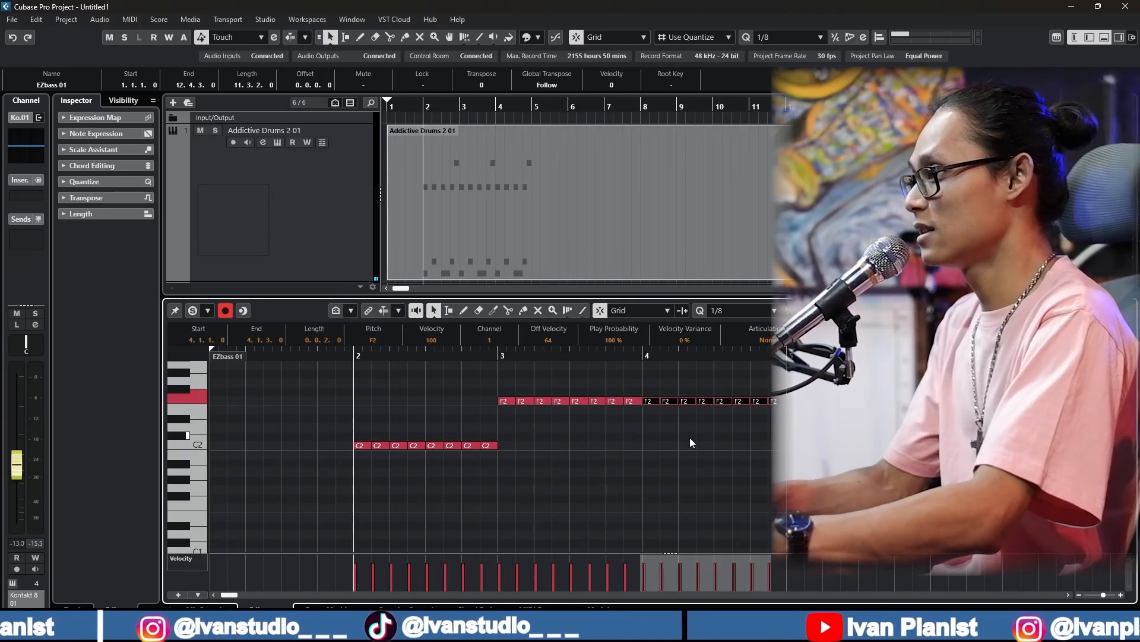
pyautogui.press('Up')
pyautogui.press('Up')
pyautogui.press('space')
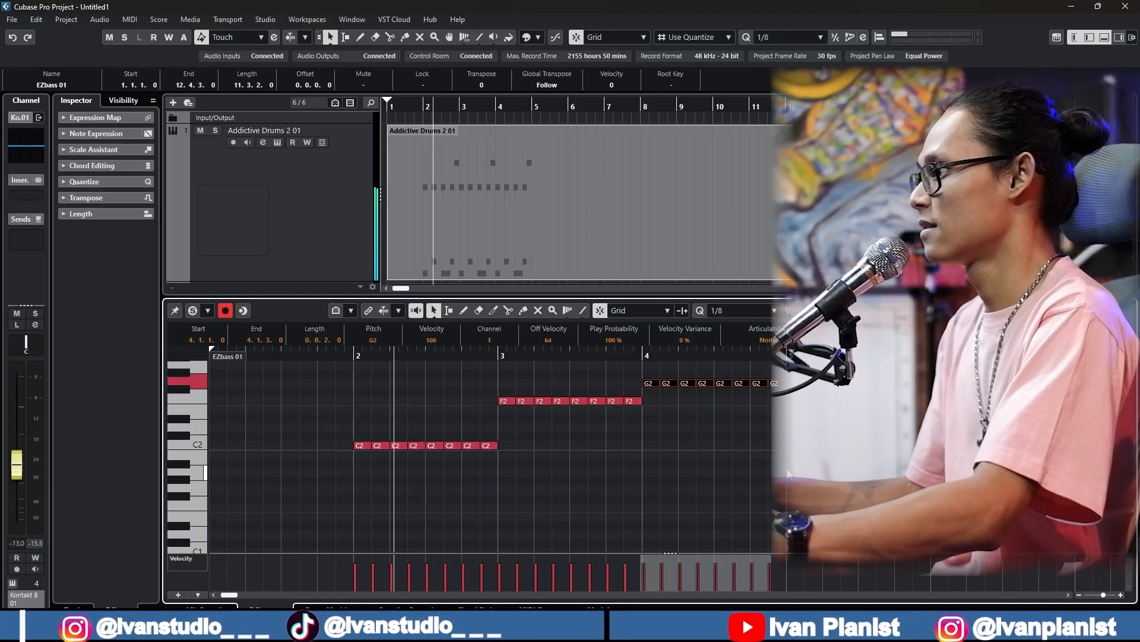
pyautogui.scroll(1, 730, 480)
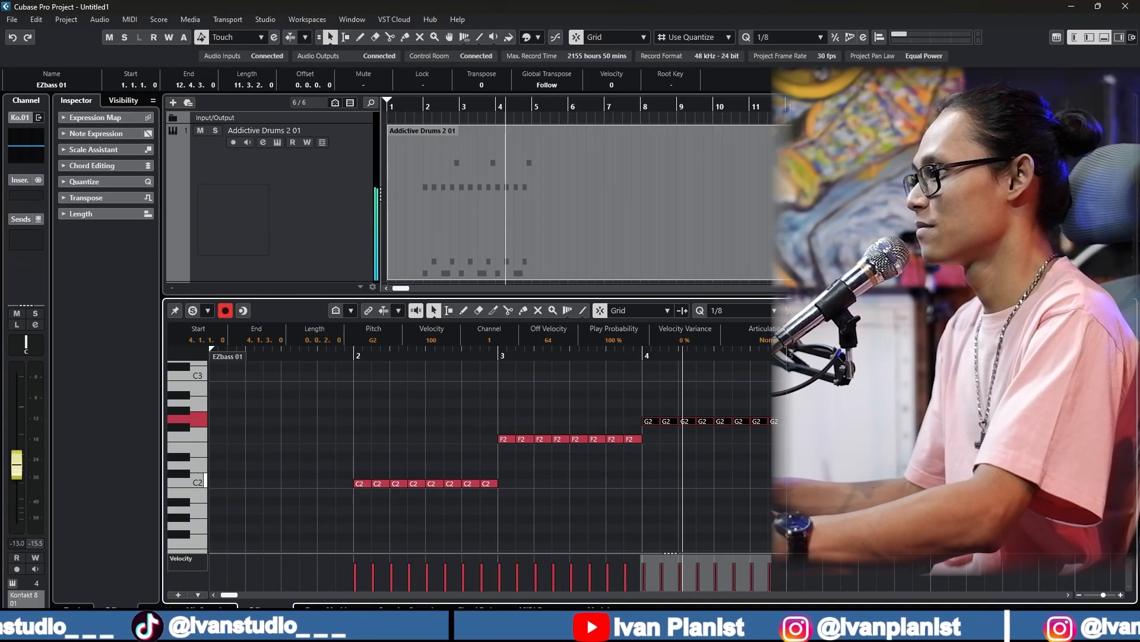
pyautogui.press('space')
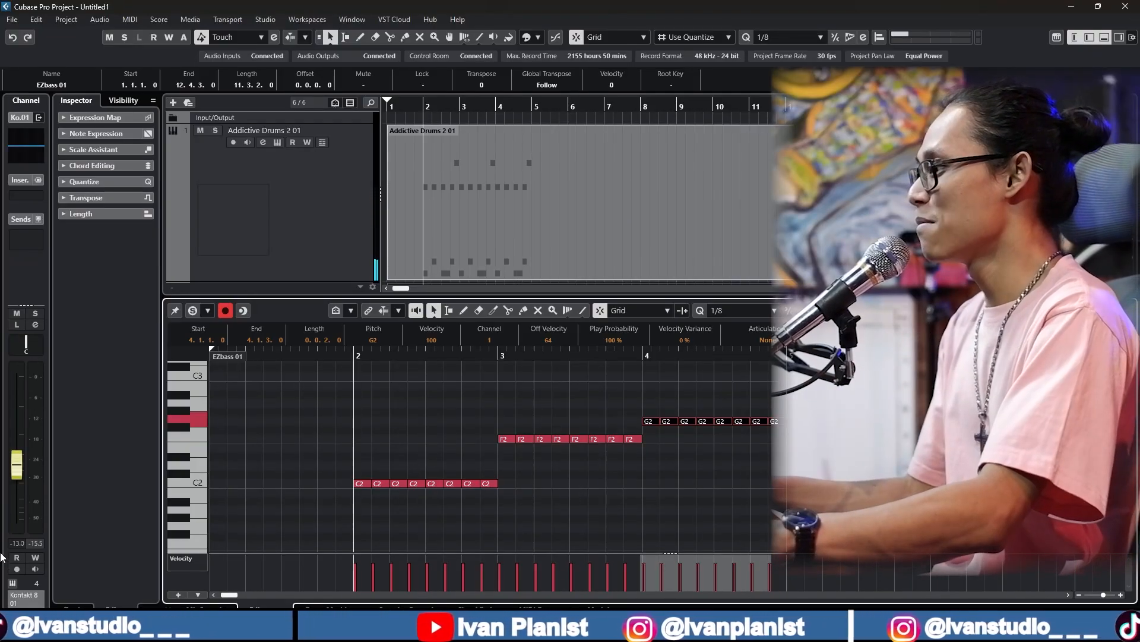
# Close the Key Editor and play the drum and bass parts together in the project view
pyautogui.click(169, 609)
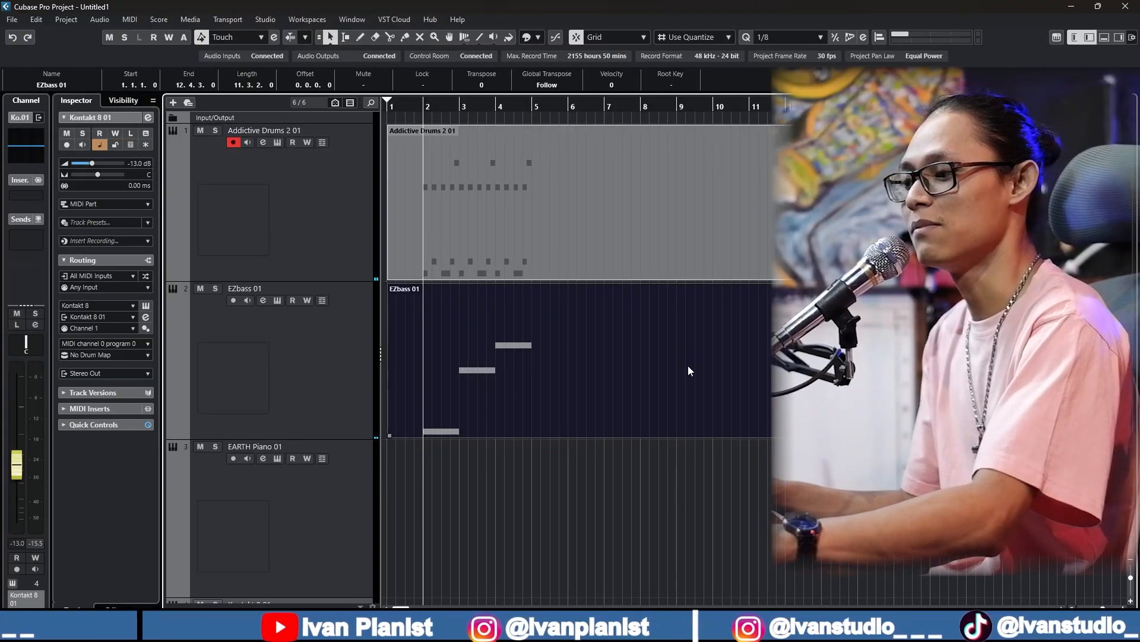
pyautogui.press('space')
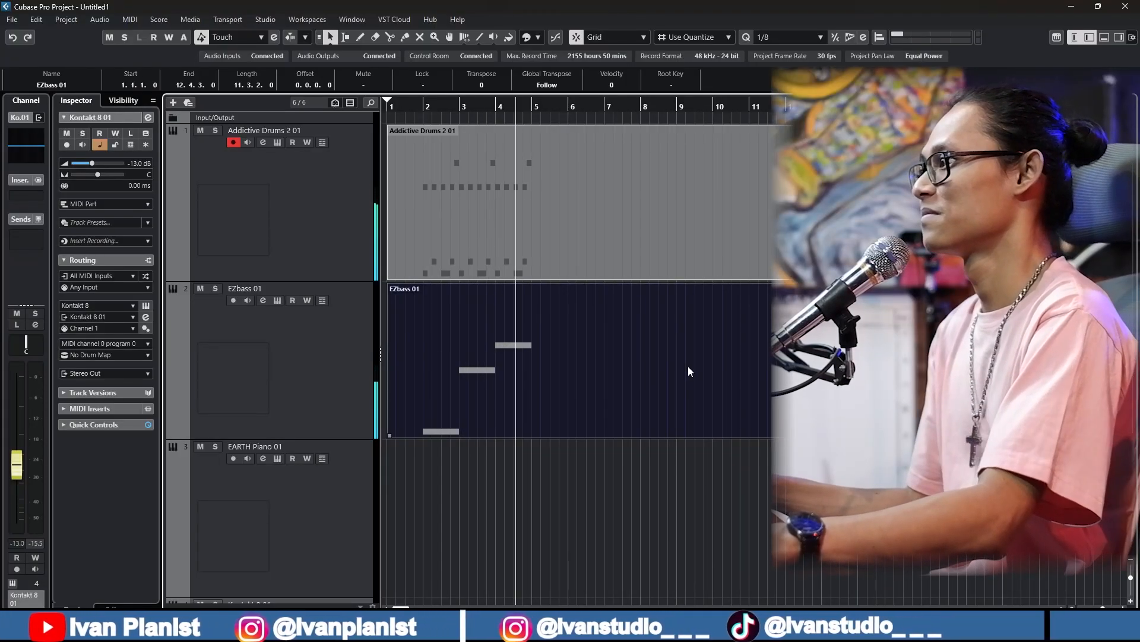
pyautogui.press('space')
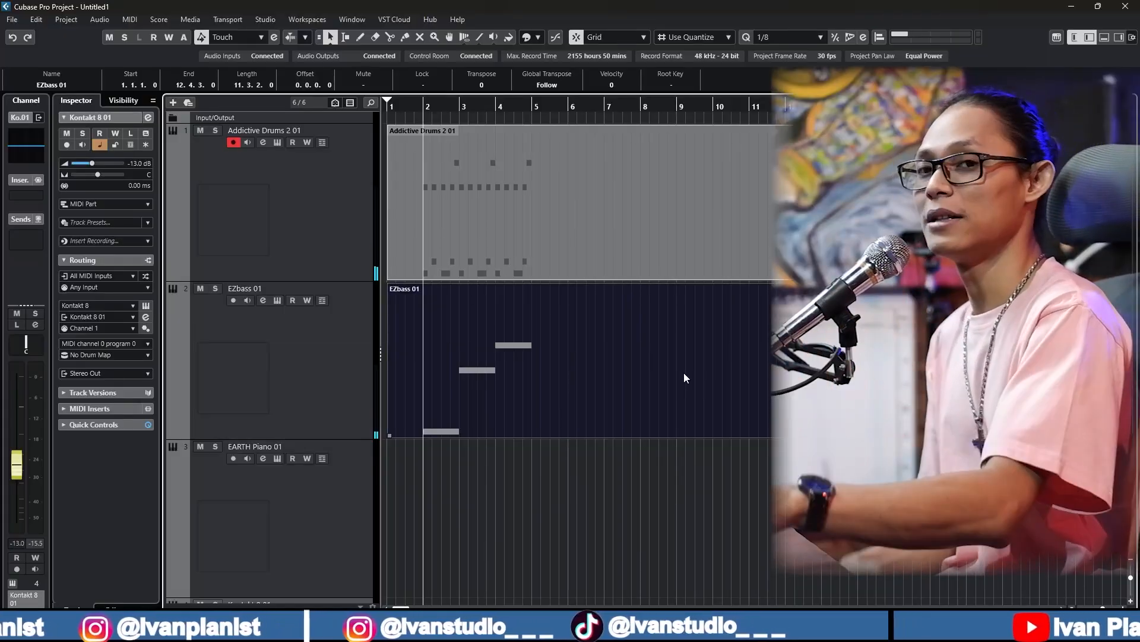
# Check the EARTH Piano instrument, draw an empty MIDI part on its track from 1.1.3.0 to 11.2.1.0 and open it in the Key Editor
pyautogui.hotkey('shift', 'g')
pyautogui.hotkey('shift', 'g')
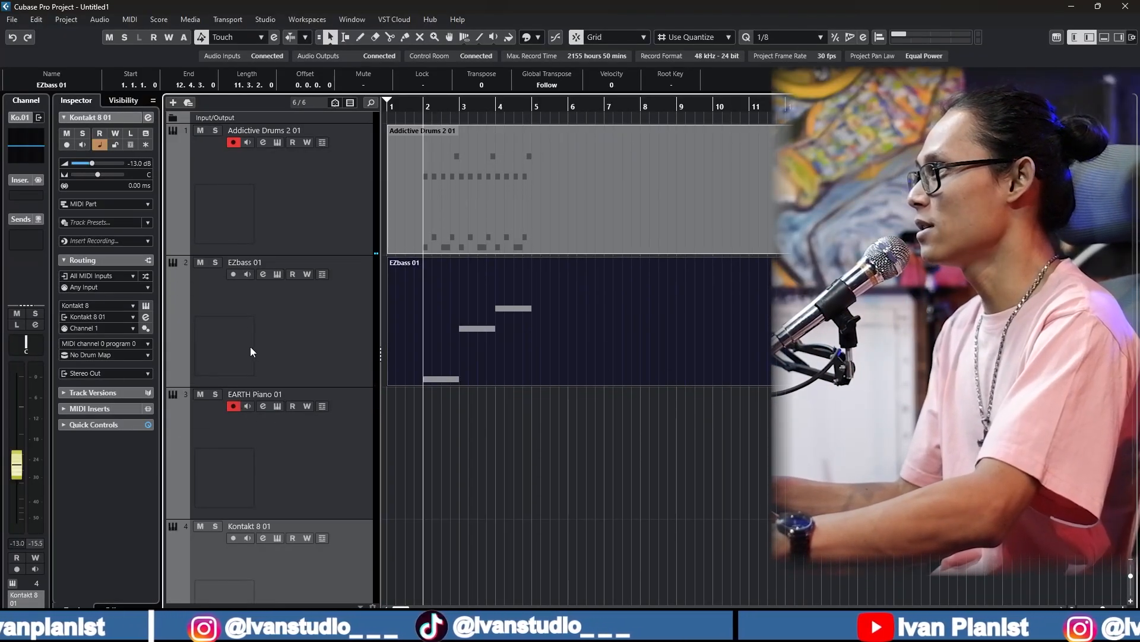
pyautogui.click(277, 406)
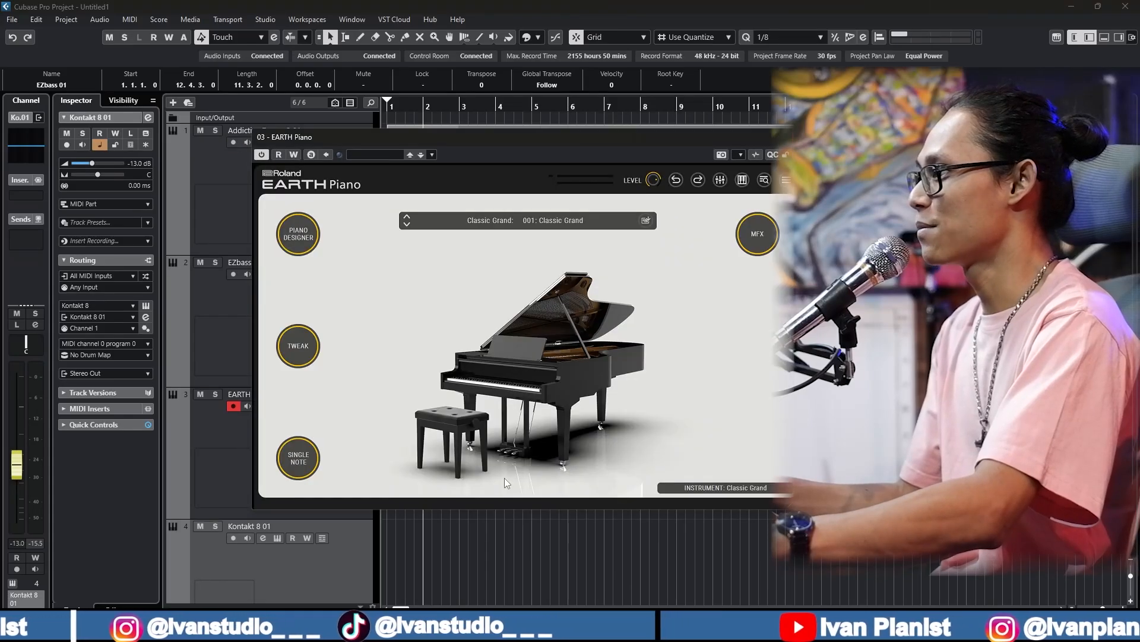
pyautogui.click(794, 137)
pyautogui.press('8')
pyautogui.moveTo(395, 458); pyautogui.dragTo(768, 456)
pyautogui.press('1')
pyautogui.doubleClick(558, 460)
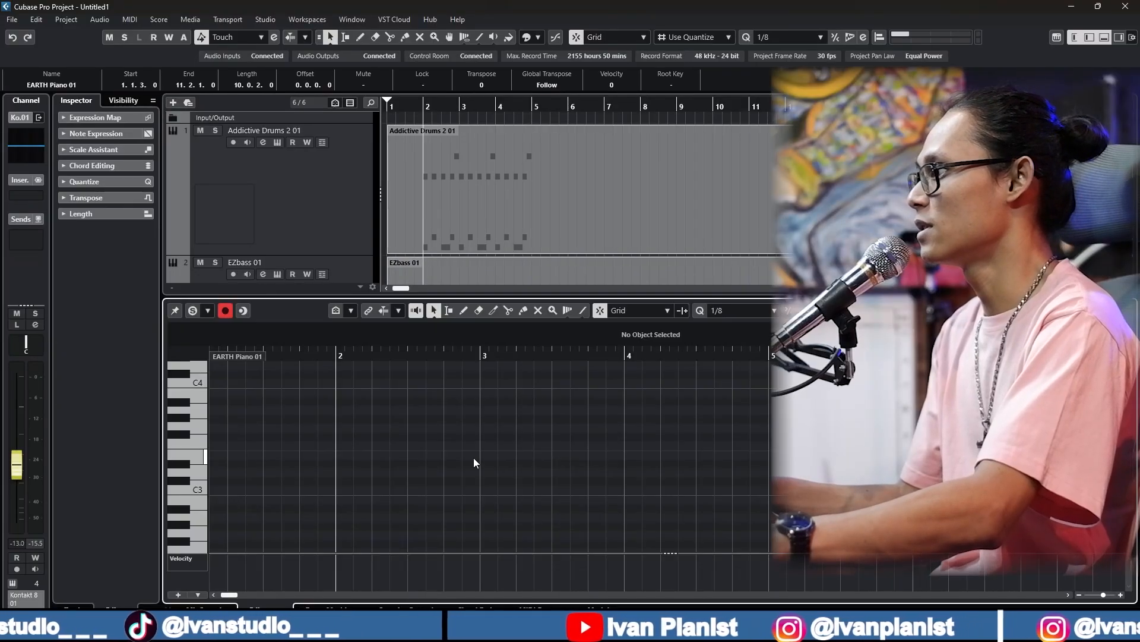
# Draw bar-long C2 and E2 notes in bar 2 of the piano part
pyautogui.rightClick(342, 465)
pyautogui.click(373, 452)
pyautogui.scroll(-2, 350, 477)
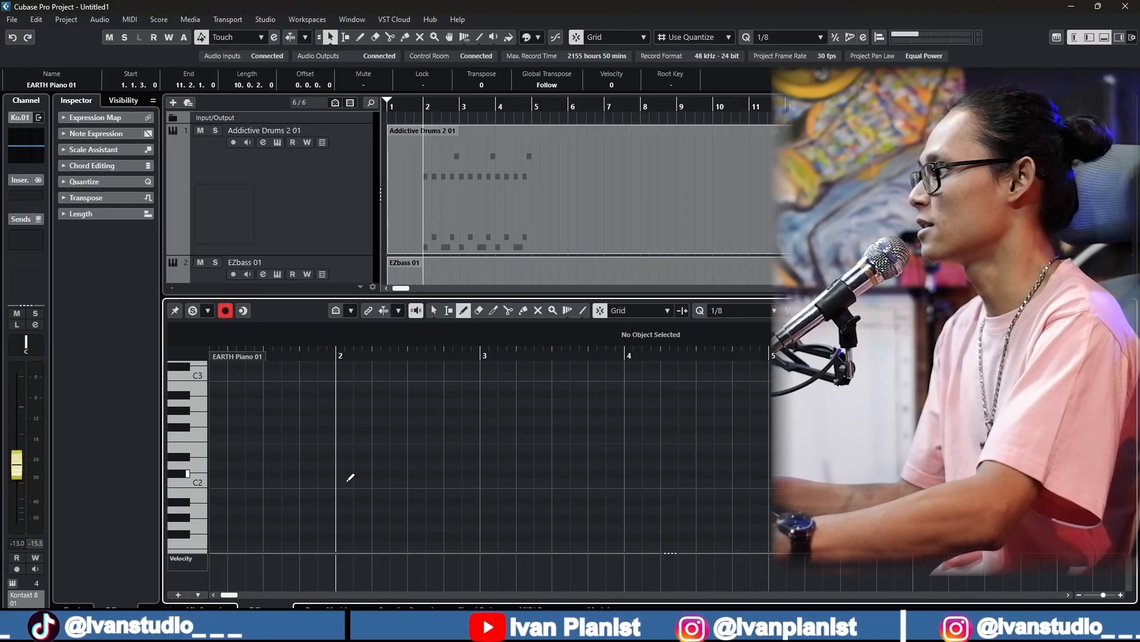
pyautogui.moveTo(344, 485); pyautogui.dragTo(442, 483)
pyautogui.moveTo(343, 438); pyautogui.dragTo(481, 440)
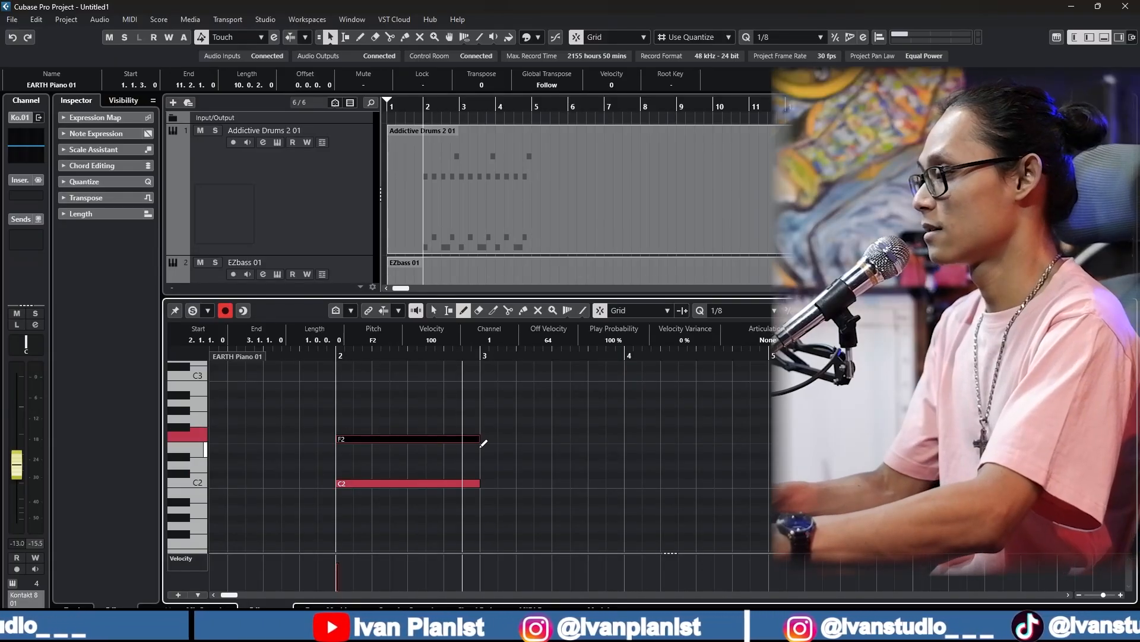
pyautogui.press('Down')
pyautogui.press('Down')
pyautogui.press('Up')
# Add a bar-long C3 note above the two notes in bar 2 and play the piano chord with the other tracks
pyautogui.moveTo(343, 403); pyautogui.dragTo(483, 425)
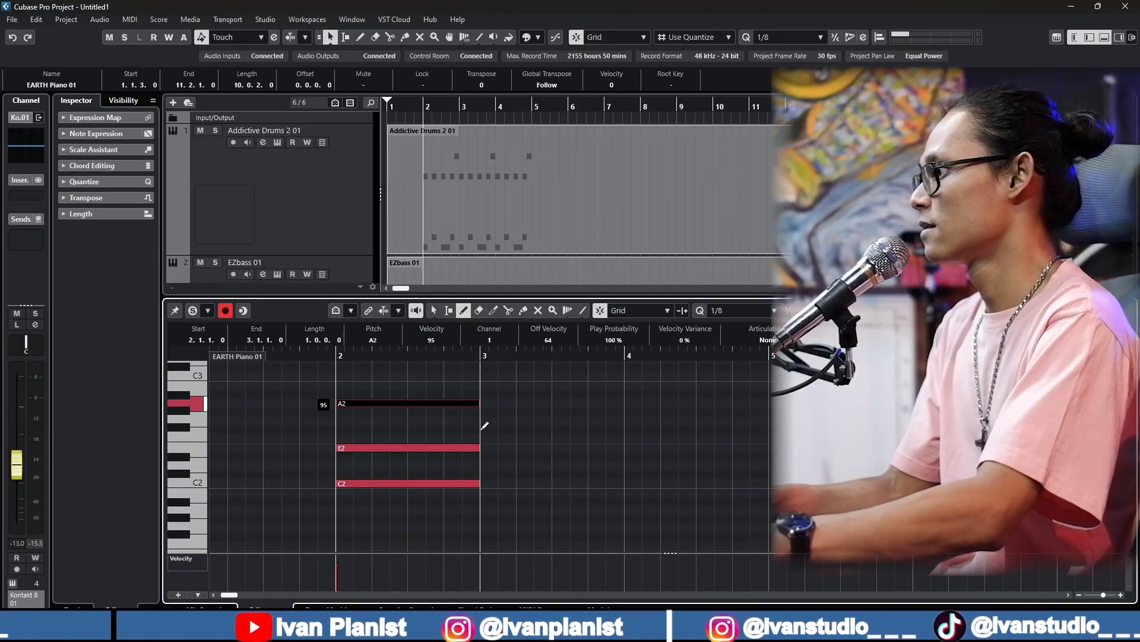
pyautogui.press('Up')
pyautogui.press('Up')
pyautogui.press('Up')
pyautogui.press('1')
pyautogui.click(559, 434)
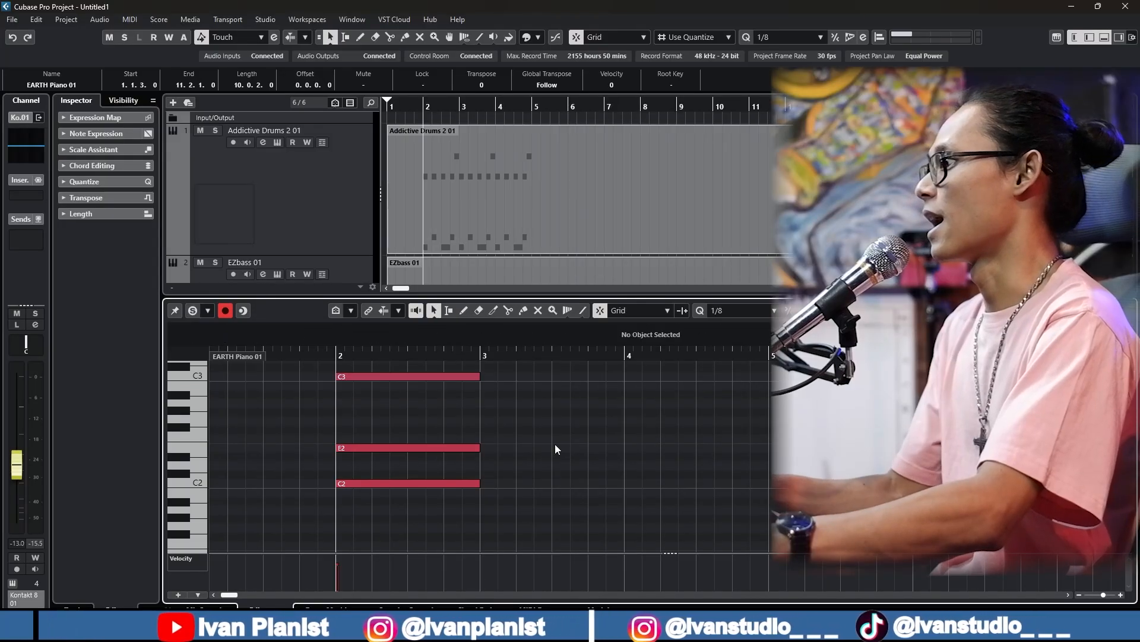
pyautogui.press('space')
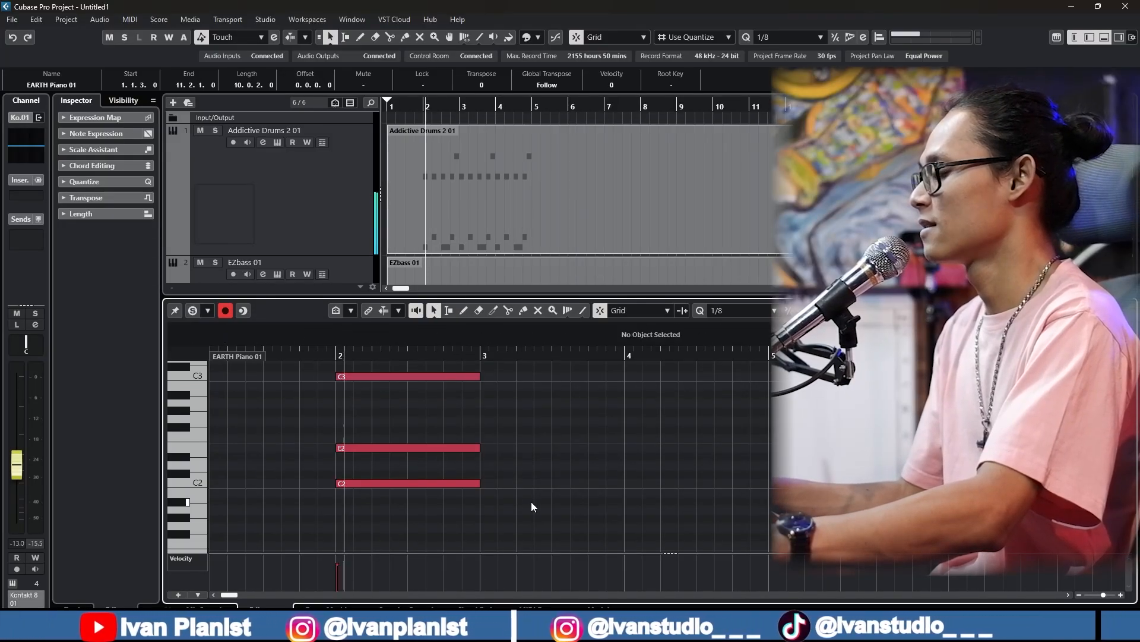
pyautogui.press('space')
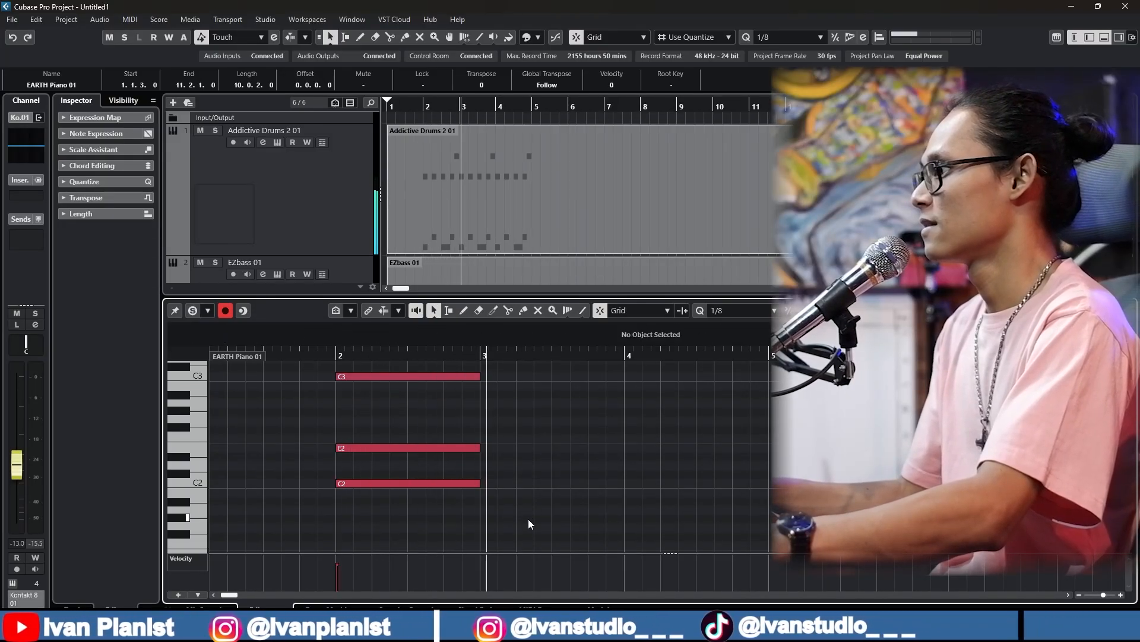
# Duplicate the bar 2 piano chord into bar 3 and transpose the copy up five semitones to F2, A2 and F3
pyautogui.moveTo(528, 518); pyautogui.dragTo(411, 373)
pyautogui.hotkey('ctrl', 'd')
pyautogui.press('Up')
pyautogui.press('Up')
pyautogui.press('Up')
pyautogui.press('Up')
pyautogui.press('Up')
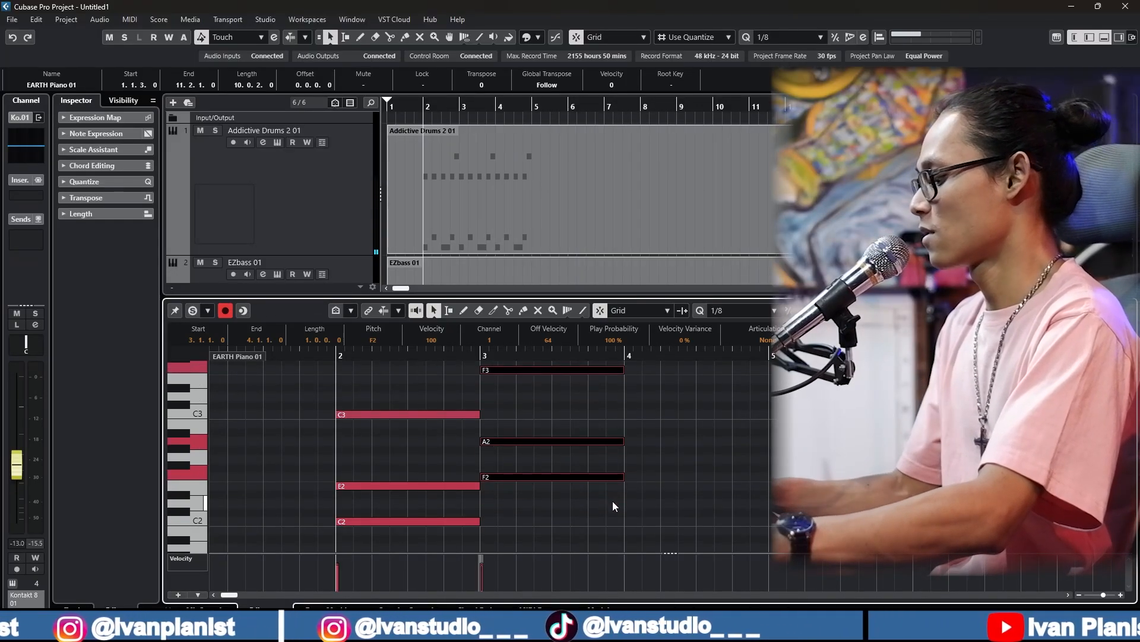
# Duplicate the bar 3 chord into bar 4, transpose it up to G2, B2 and G3, and play the progression
pyautogui.hotkey('ctrl', 'd')
pyautogui.press('Up')
pyautogui.press('Up')
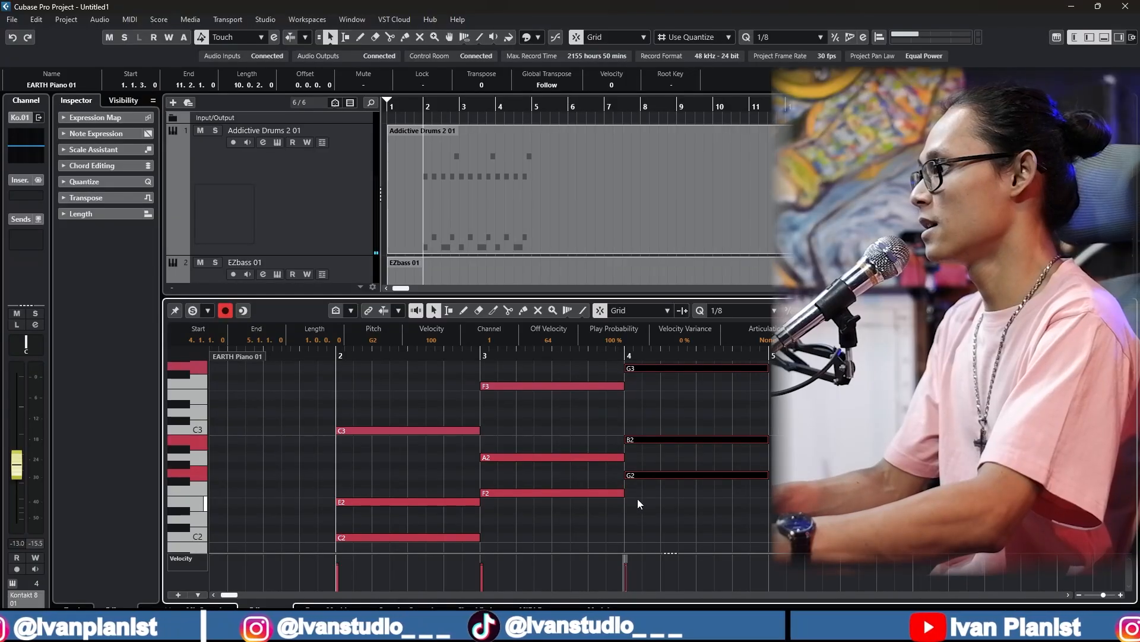
pyautogui.press('space')
pyautogui.scroll(-1, 205, 525)
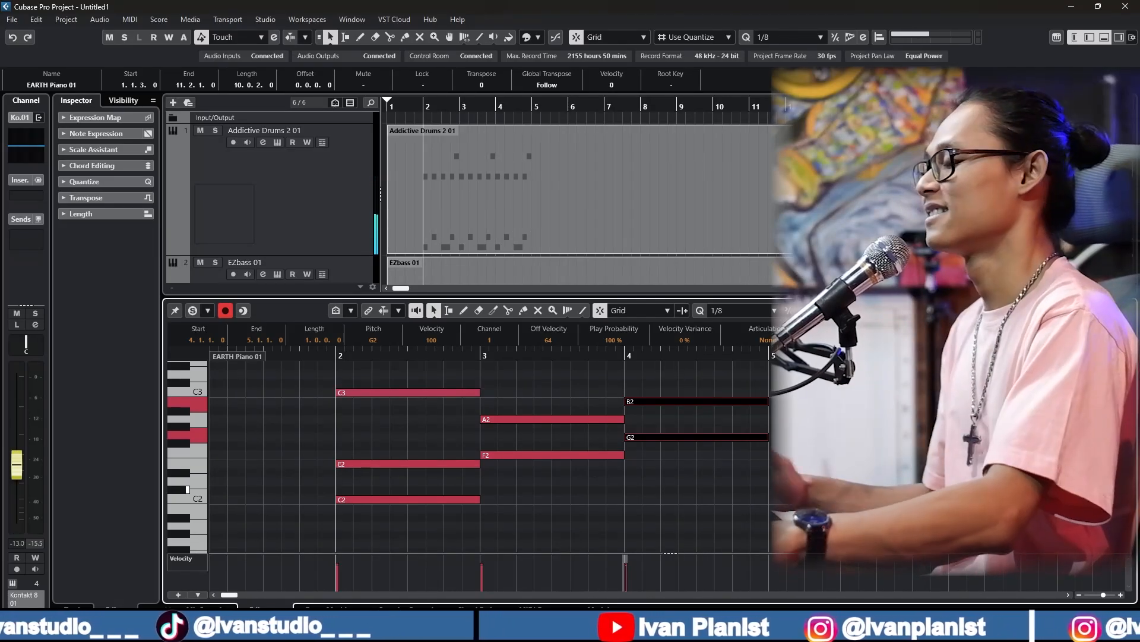
# Close the Key Editor and delete all MIDI parts from the drum, bass and piano tracks
pyautogui.click(168, 608)
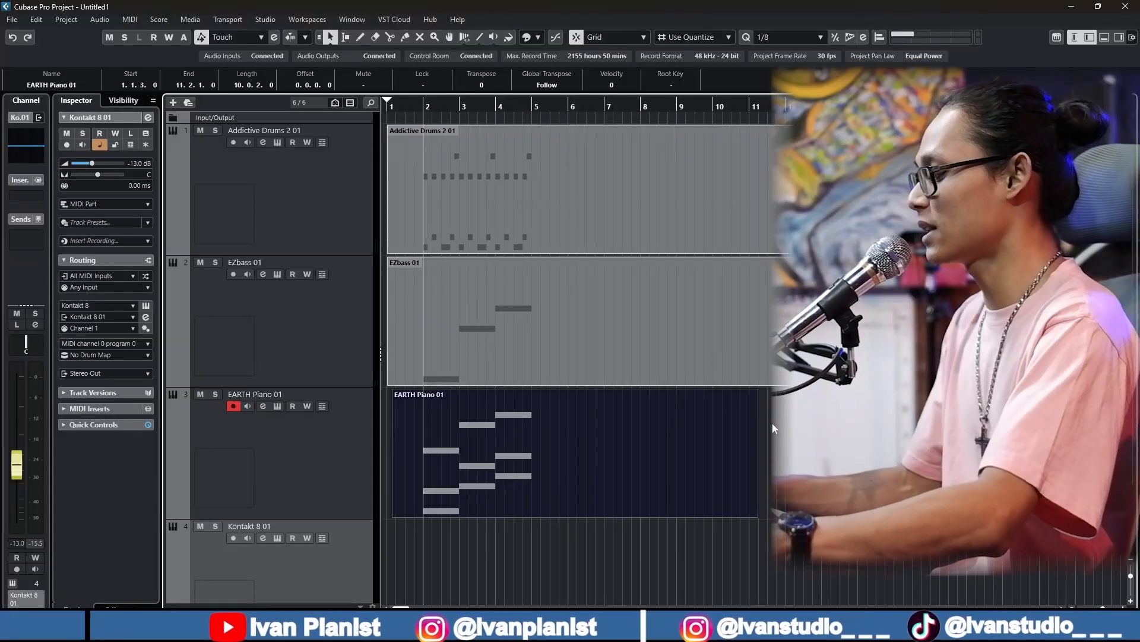
pyautogui.hotkey('ctrl', 'a')
pyautogui.press('Delete')
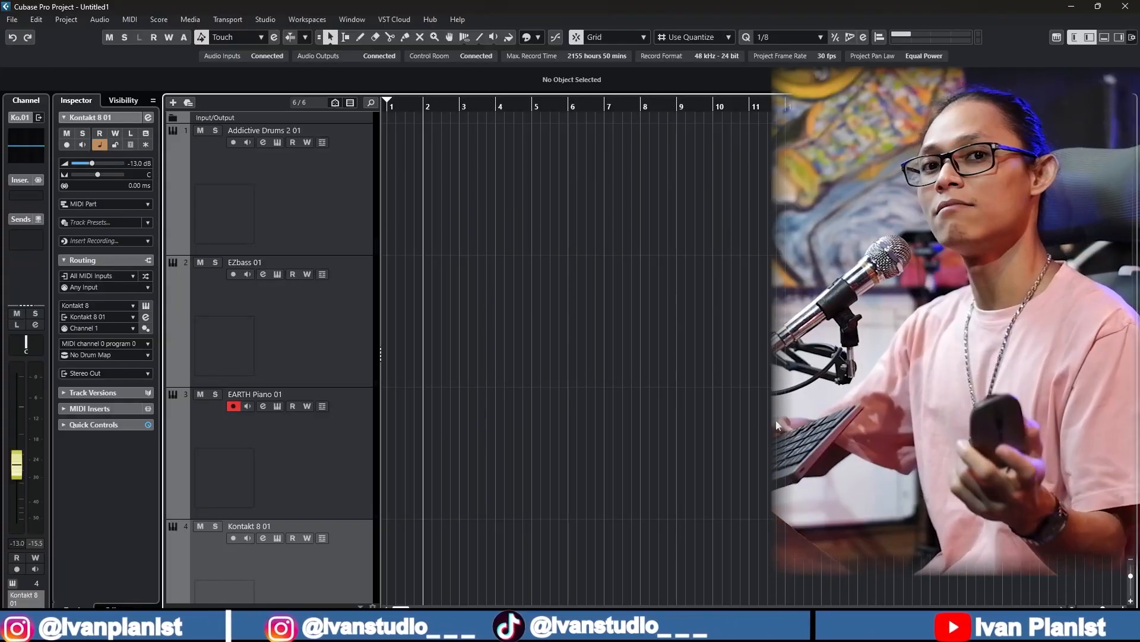
# Disarm the EARTH Piano track, arm Addictive Drums 2 01 and record a live drum performance from bar 1 to bar 11
pyautogui.press('space')
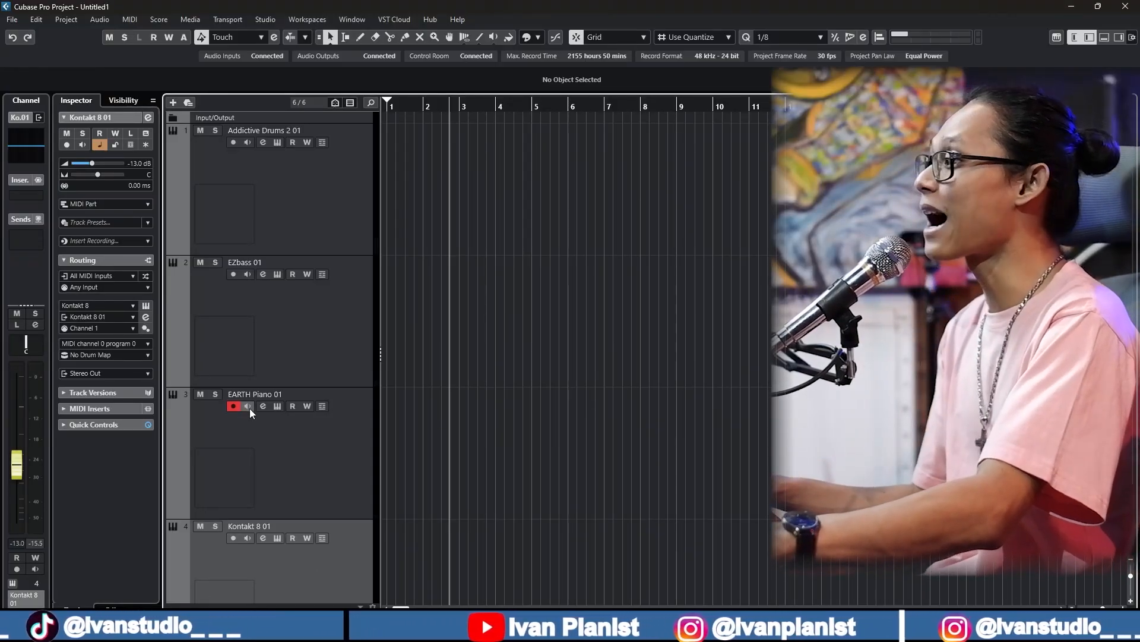
pyautogui.click(233, 407)
pyautogui.moveTo(391, 108); pyautogui.dragTo(392, 121)
pyautogui.click(247, 203)
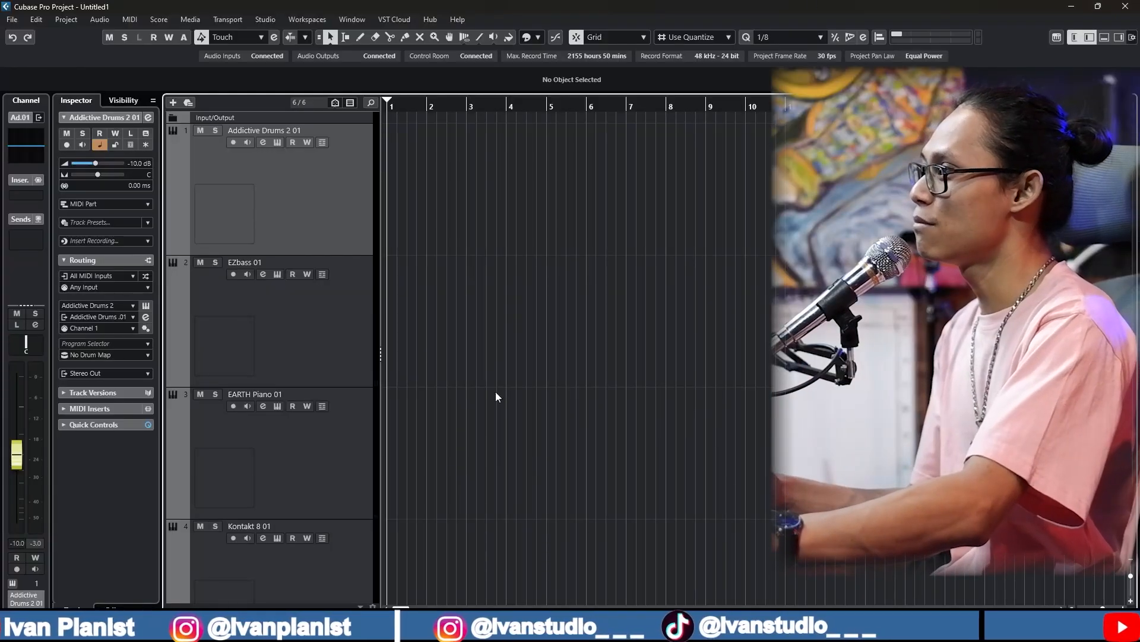
pyautogui.click(232, 142)
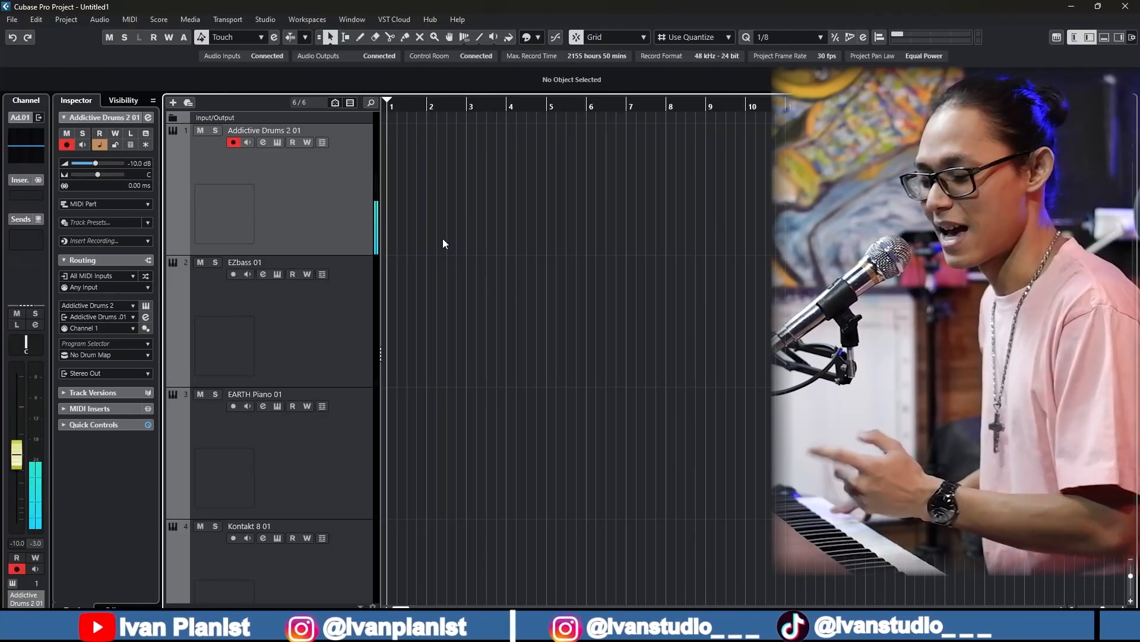
pyautogui.press('KP_Multiply')
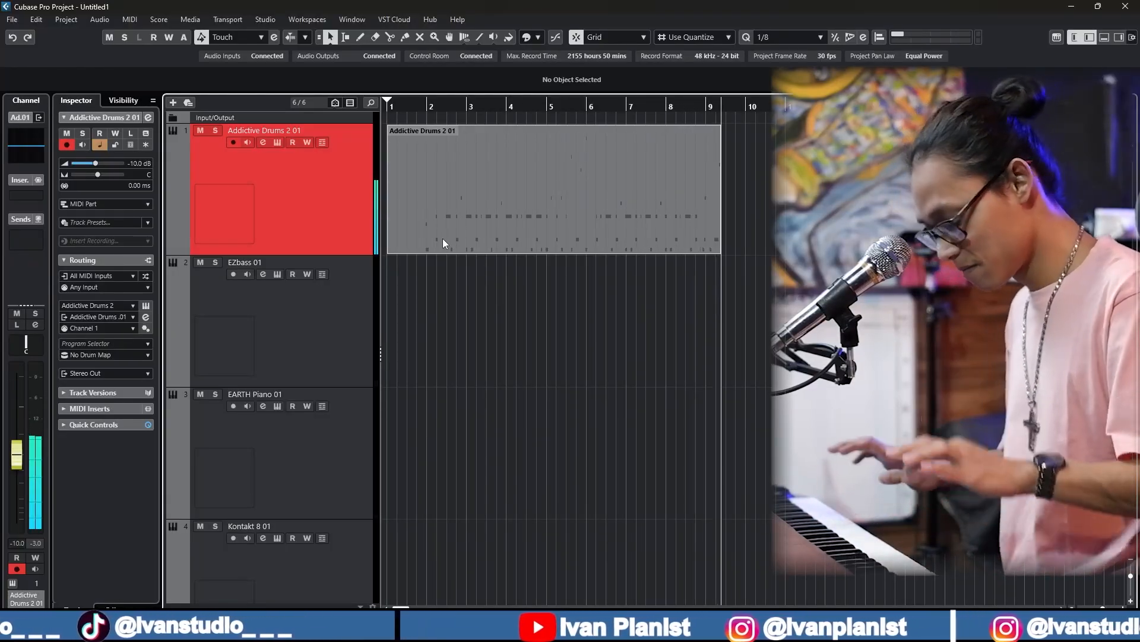
pyautogui.press('space')
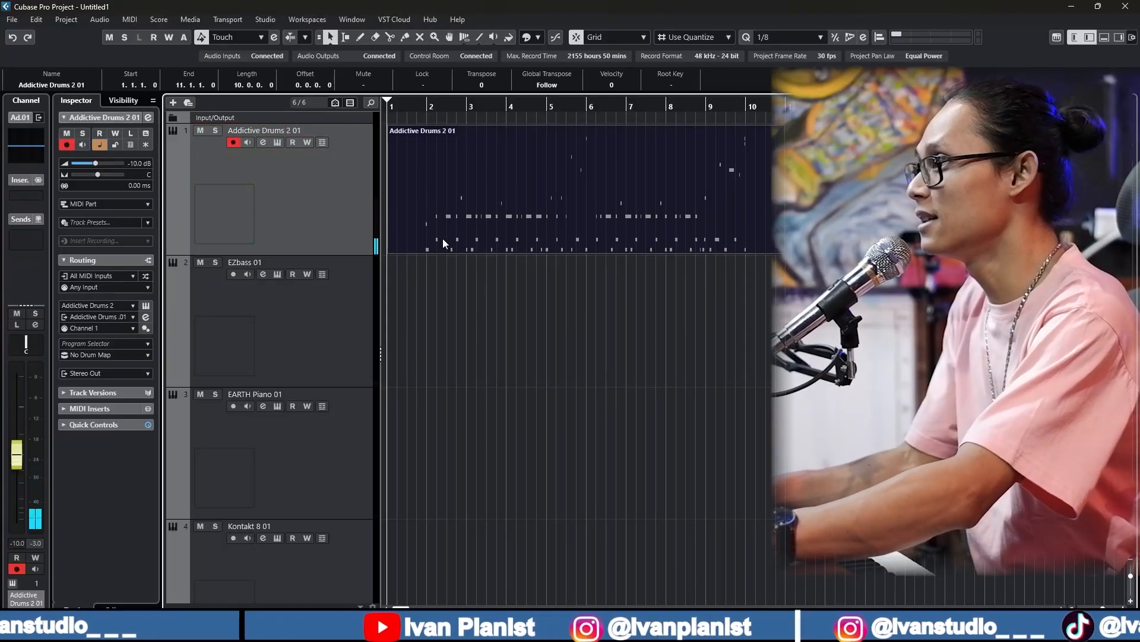
# Quantize the recorded drum part to 1/16 and play it back to check the timing
pyautogui.scroll(-1, 781, 38)
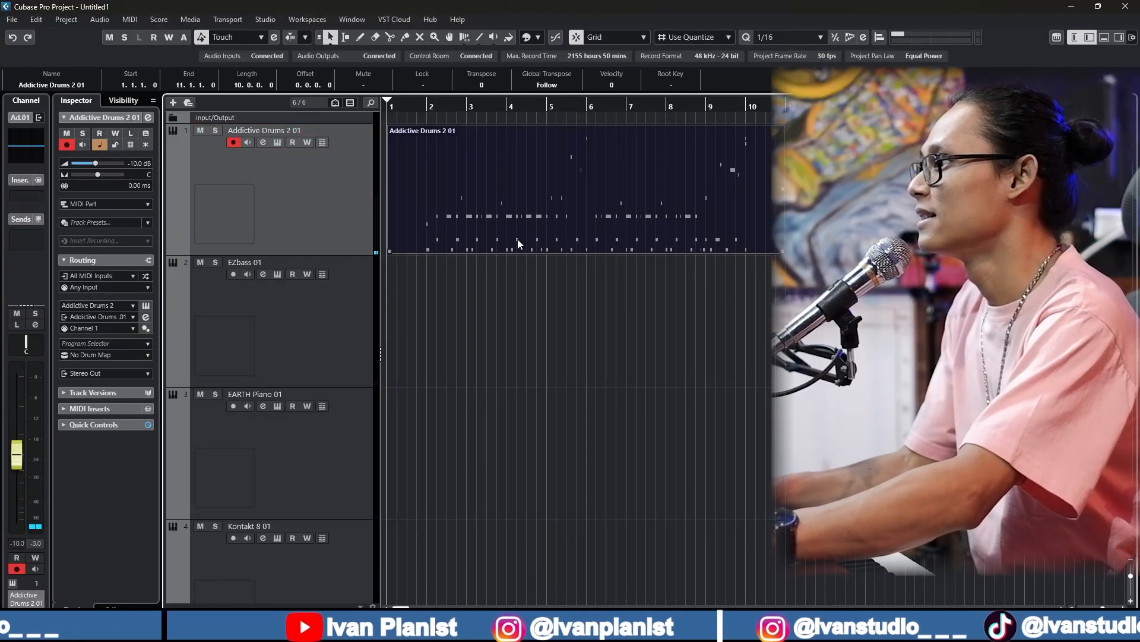
pyautogui.press('q')
pyautogui.press('space')
pyautogui.scroll(3, 428, 248)
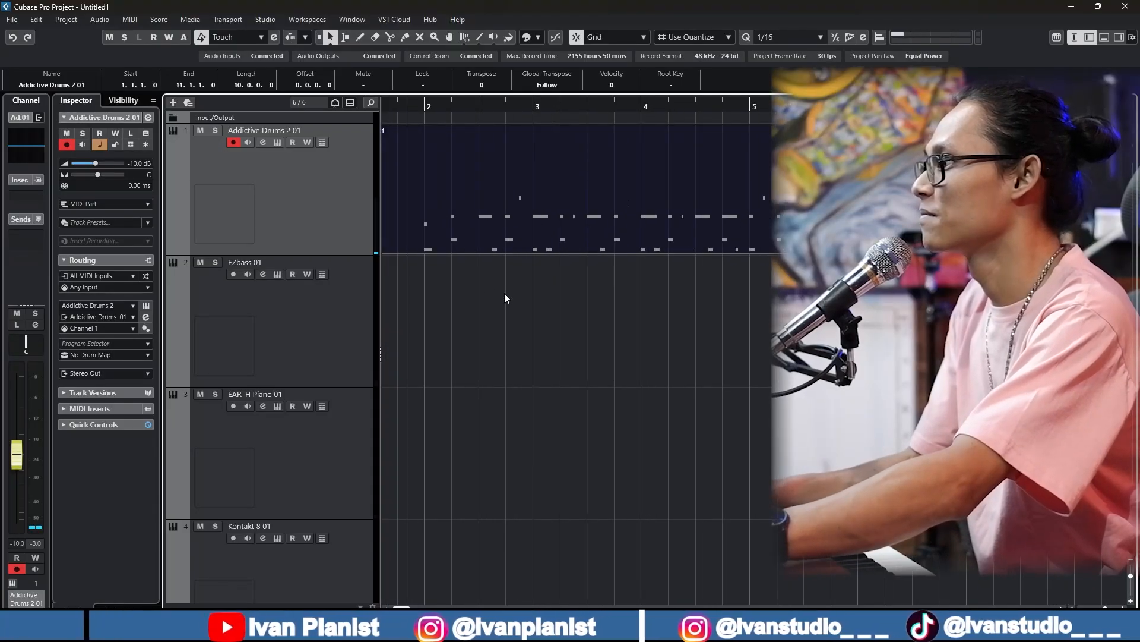
pyautogui.hscroll(1, 590, 309)
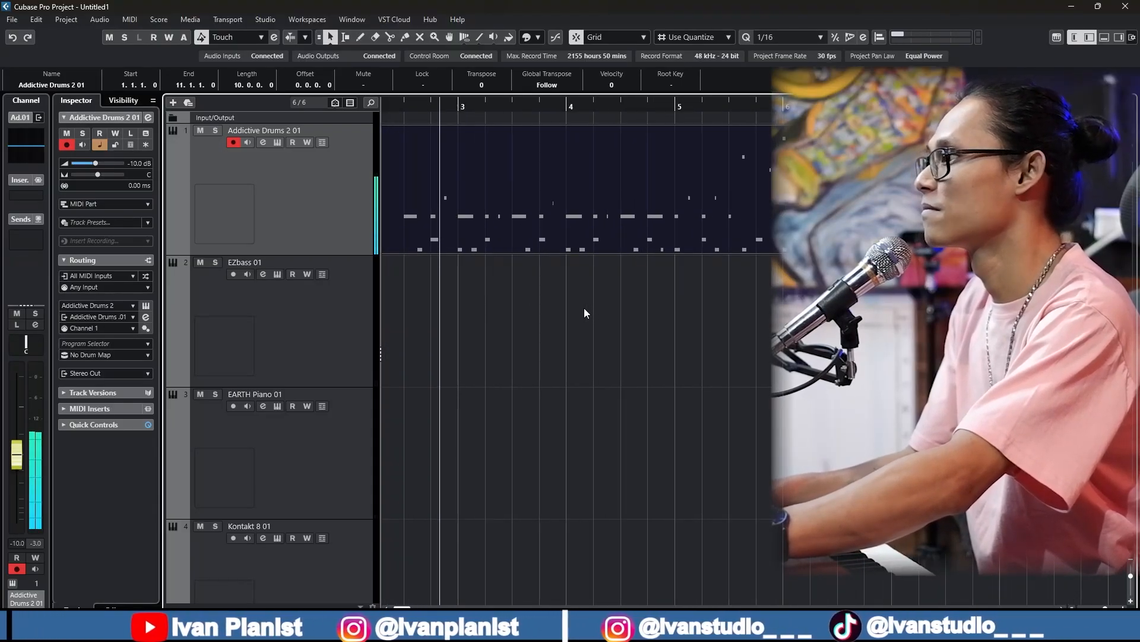
pyautogui.hscroll(2, 588, 306)
pyautogui.scroll(-1, 587, 307)
pyautogui.scroll(-1, 587, 306)
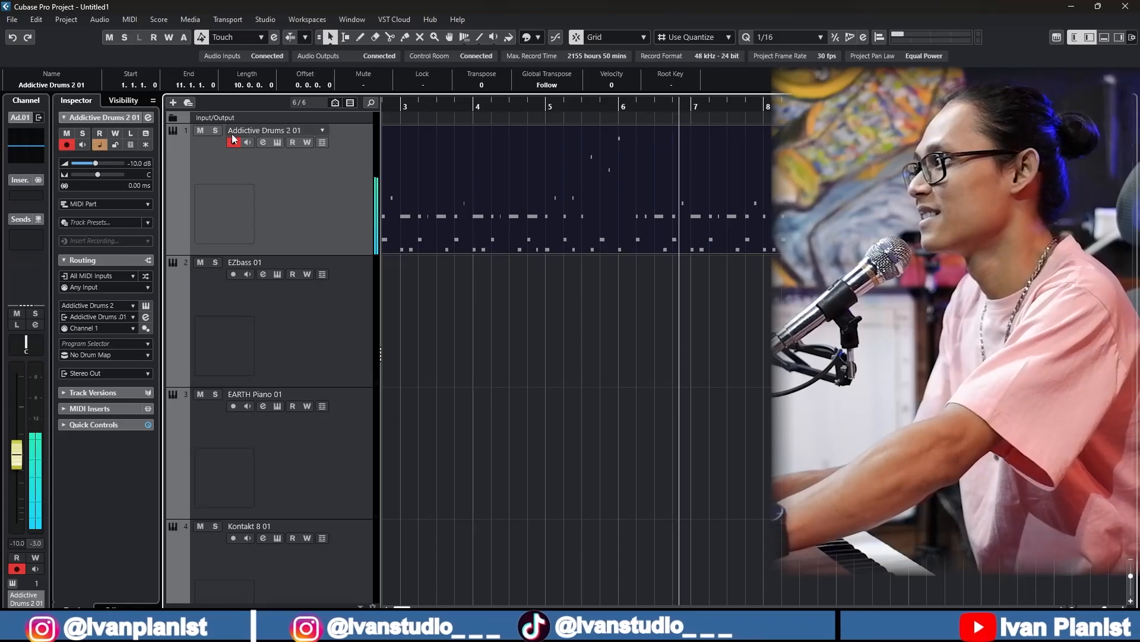
# Select the EZbass 01 track and record a live bass line over the drums from bar 1 to bar 12
pyautogui.click(251, 312)
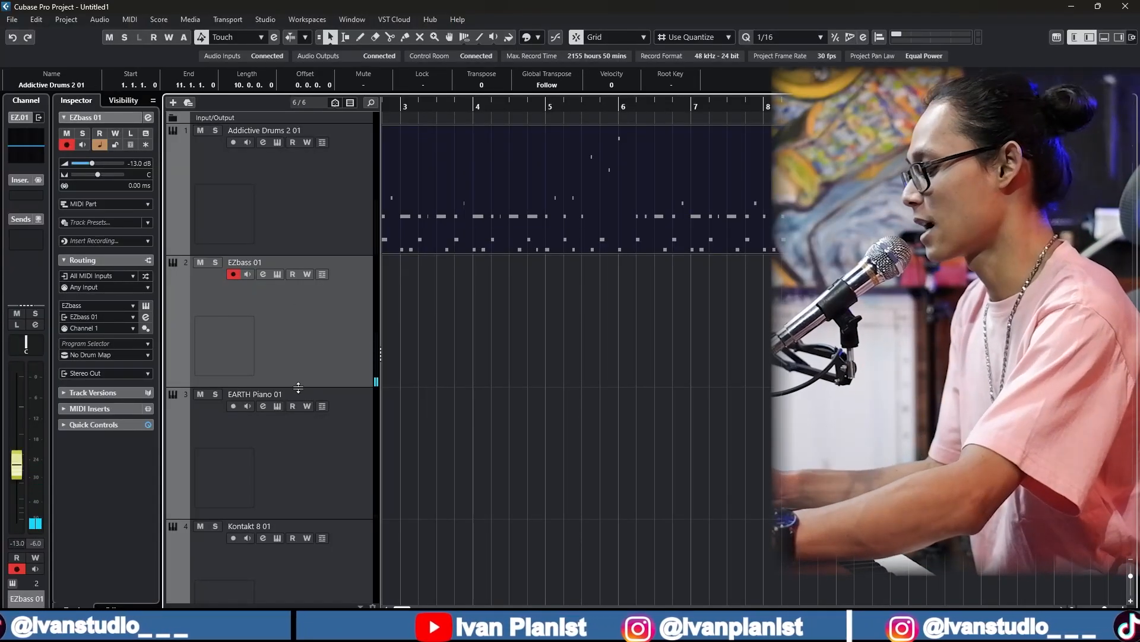
pyautogui.press('KP_Decimal')
pyautogui.press('g')
pyautogui.press('KP_Multiply')
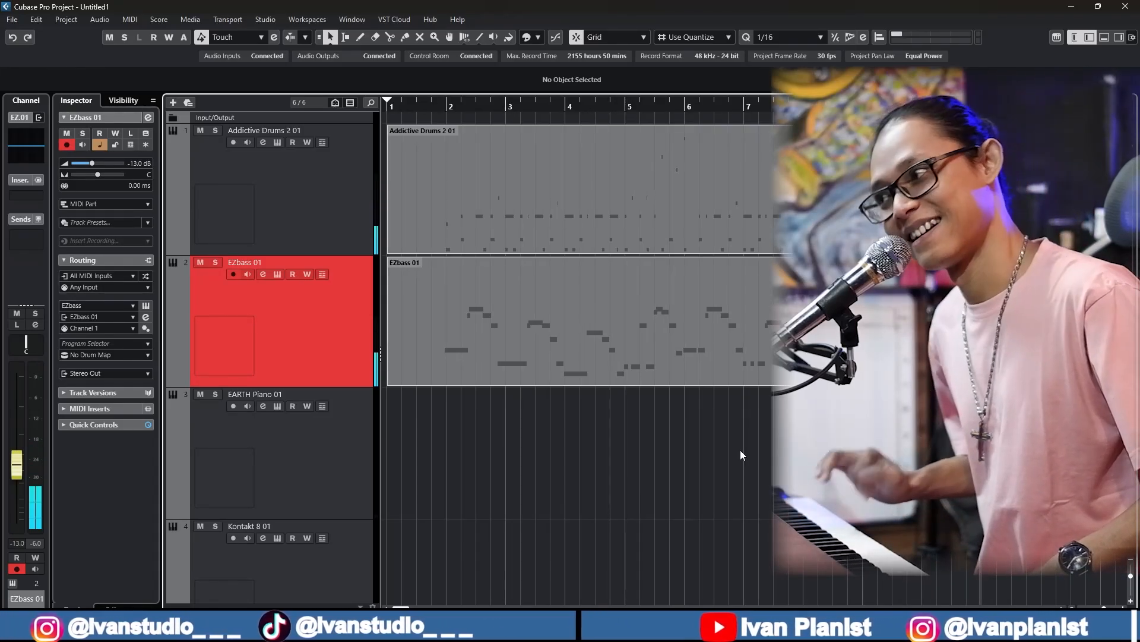
pyautogui.press('space')
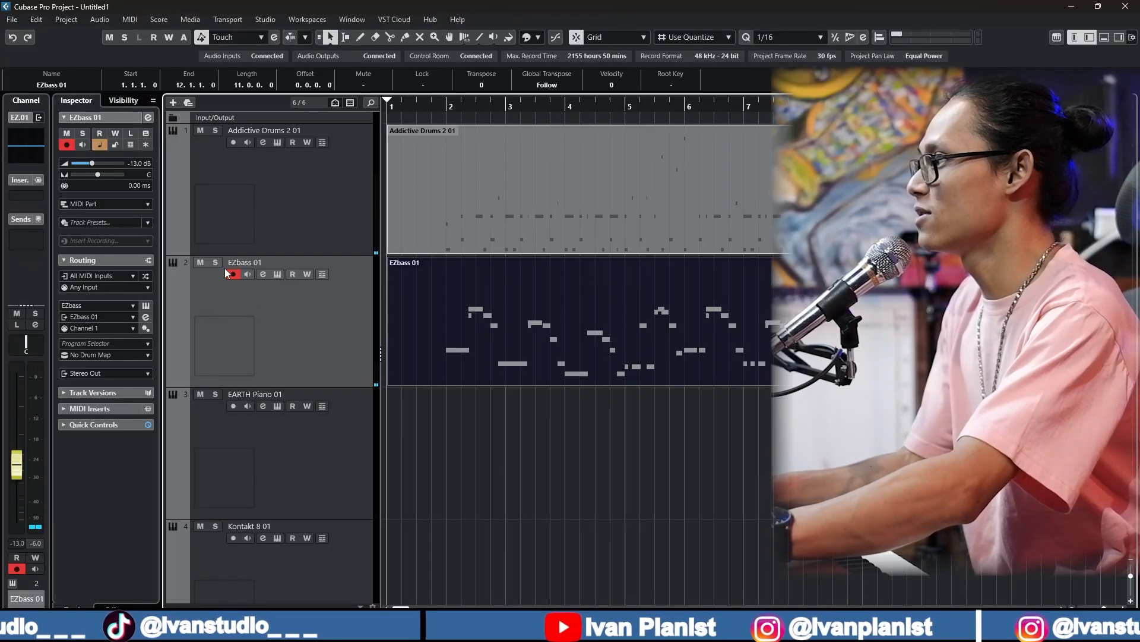
# Arm the EARTH Piano 01 track and record a live piano performance over the drums and bass from bar 1 to bar 11
pyautogui.click(233, 406)
pyautogui.scroll(-2, 664, 470)
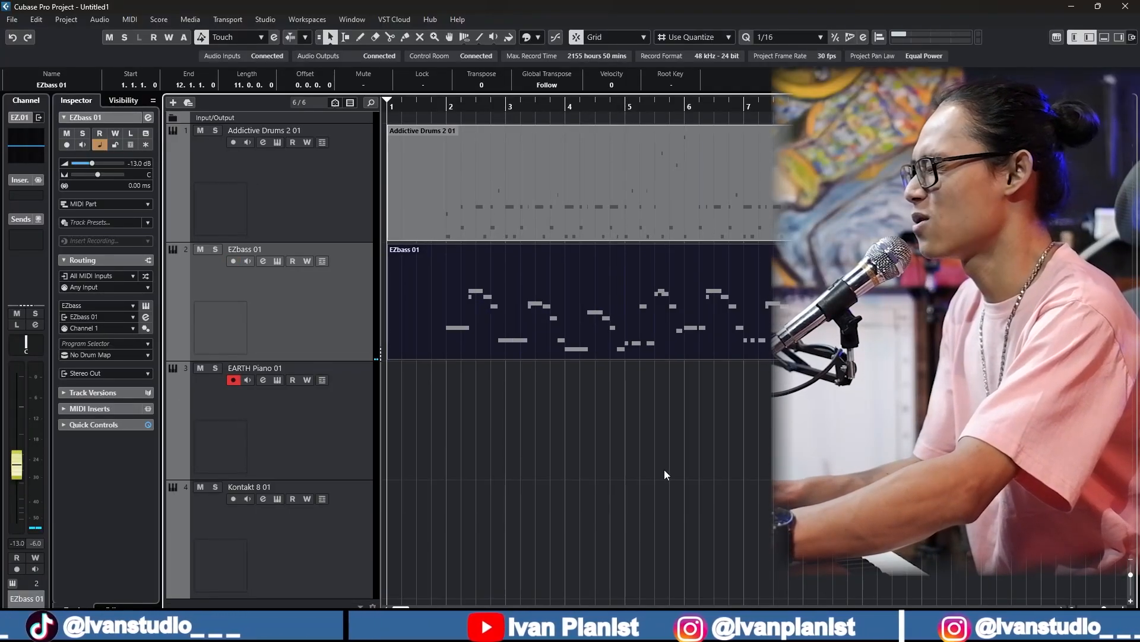
pyautogui.press('KP_Multiply')
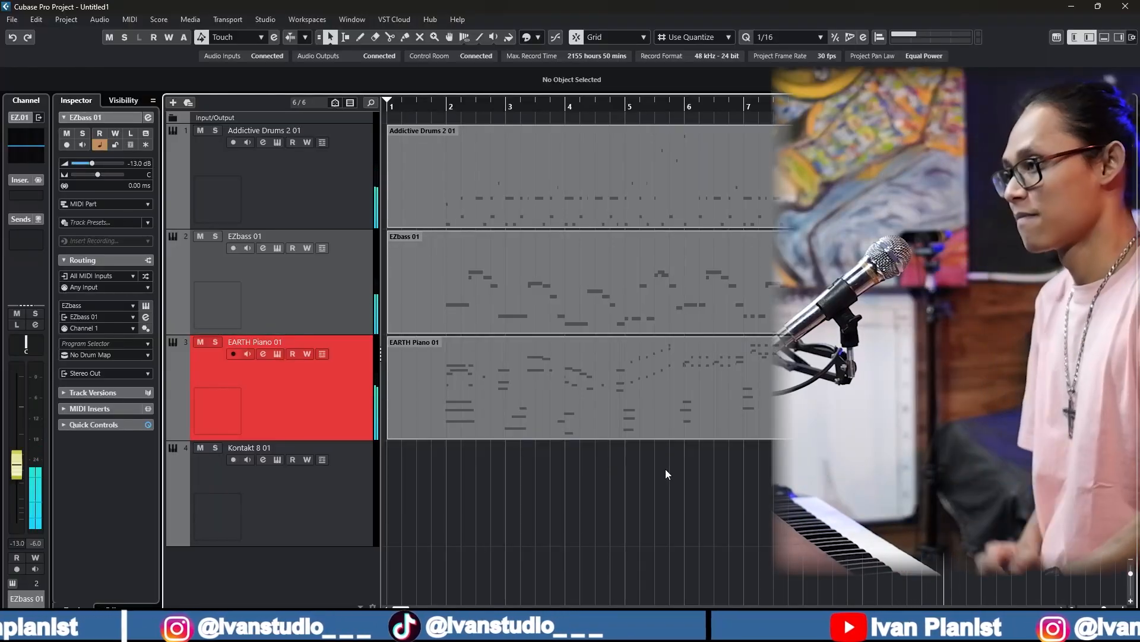
pyautogui.press('space')
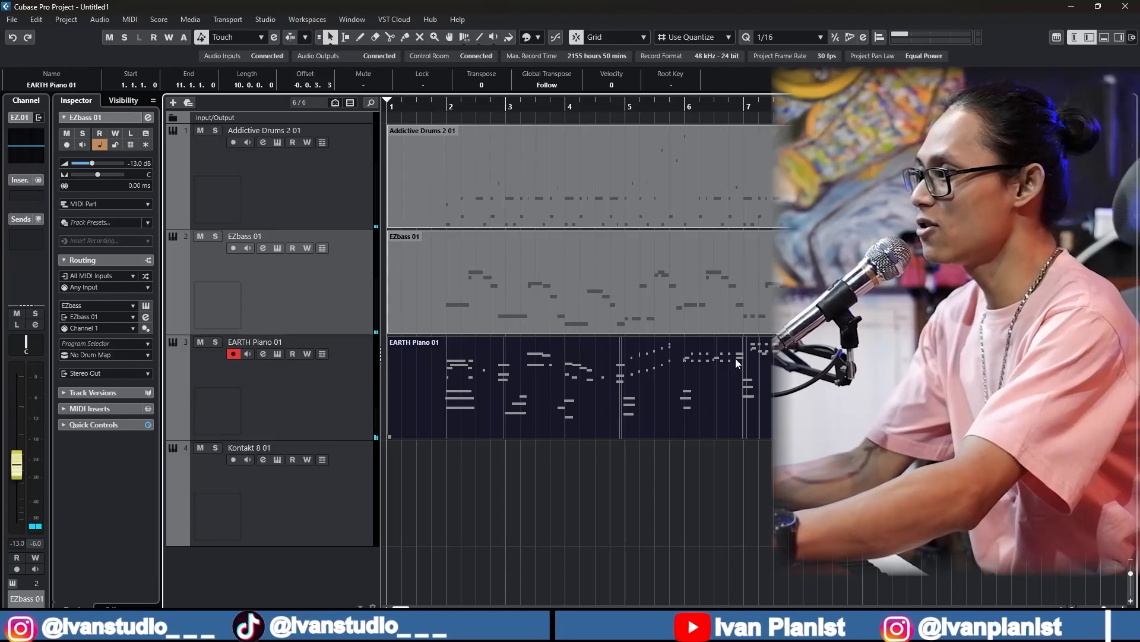
# Open the recorded piano part in the Key Editor and enlarge the editor to inspect the notes at bar 2
pyautogui.doubleClick(679, 380)
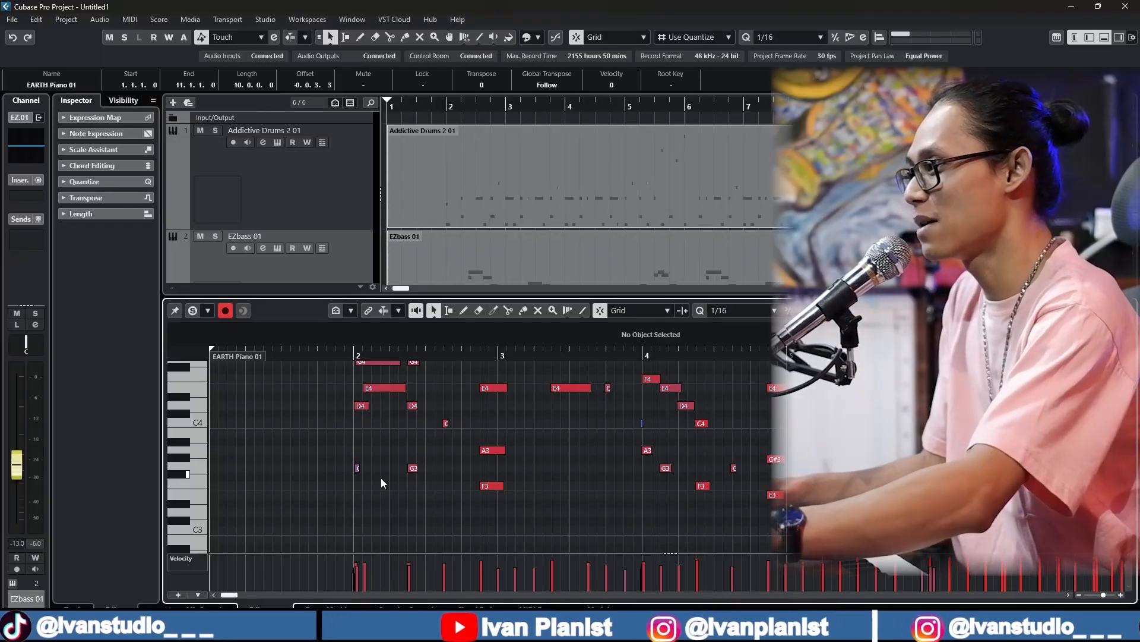
pyautogui.scroll(2, 429, 446)
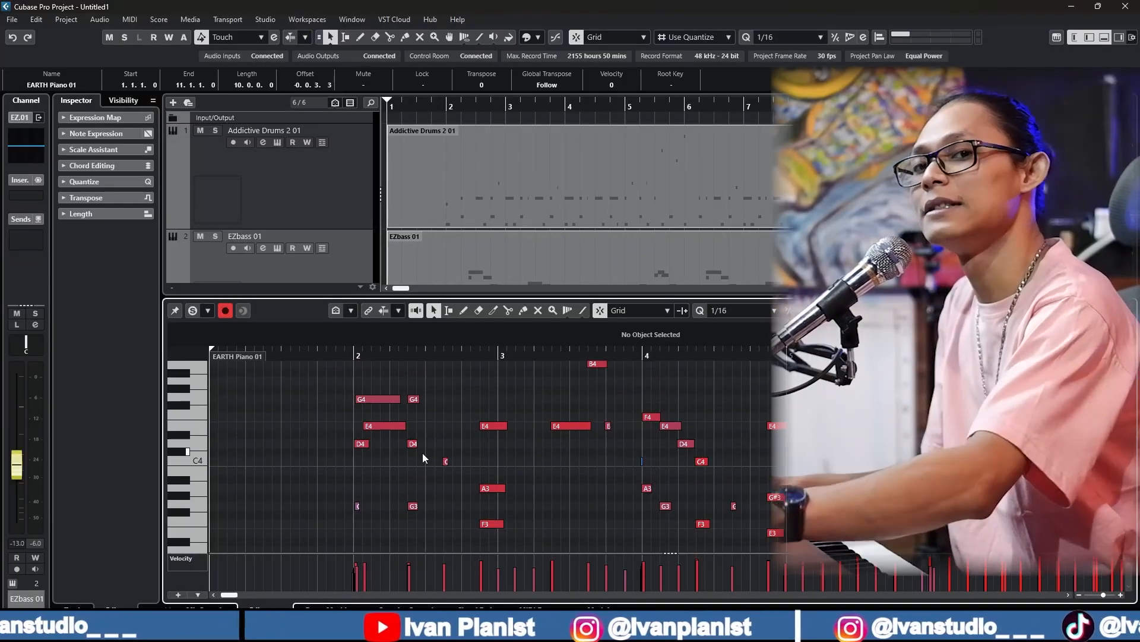
pyautogui.moveTo(500, 294); pyautogui.dragTo(500, 186)
pyautogui.scroll(3, 344, 383)
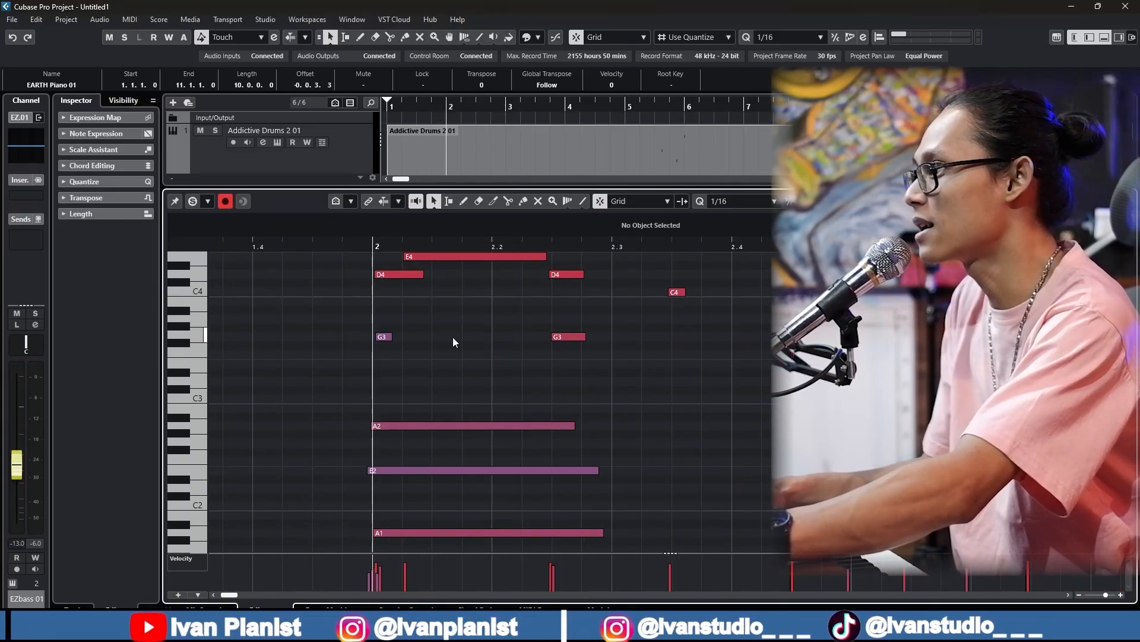
pyautogui.scroll(-3, 493, 351)
# Play the piano part from bar 2 through bar 5 and examine the recorded notes for mistakes
pyautogui.press('space')
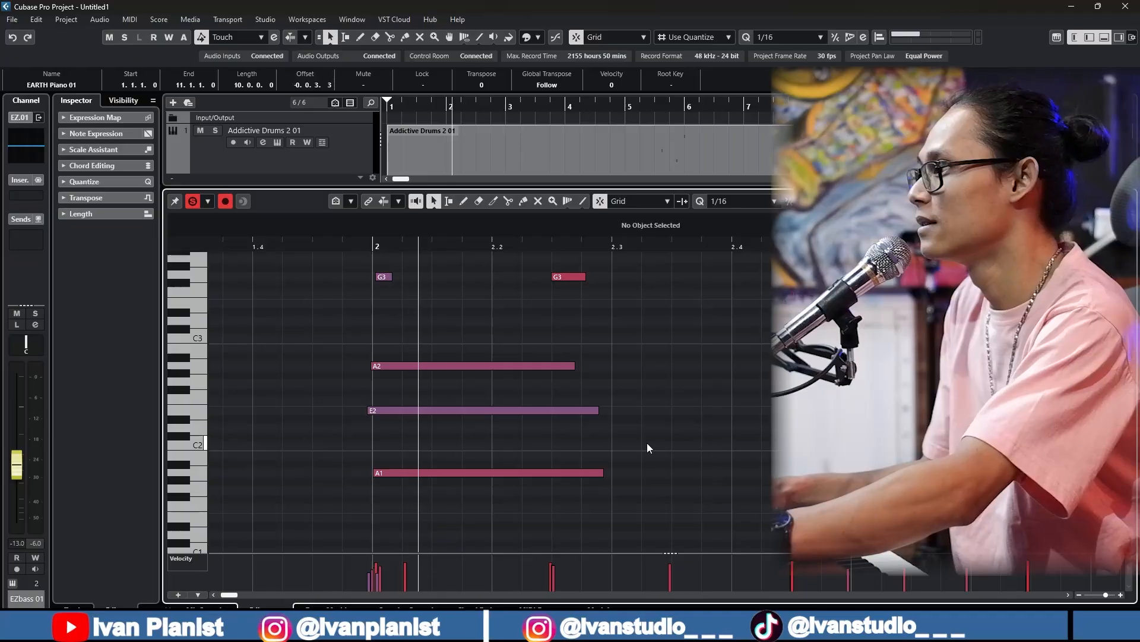
pyautogui.scroll(8, 695, 442)
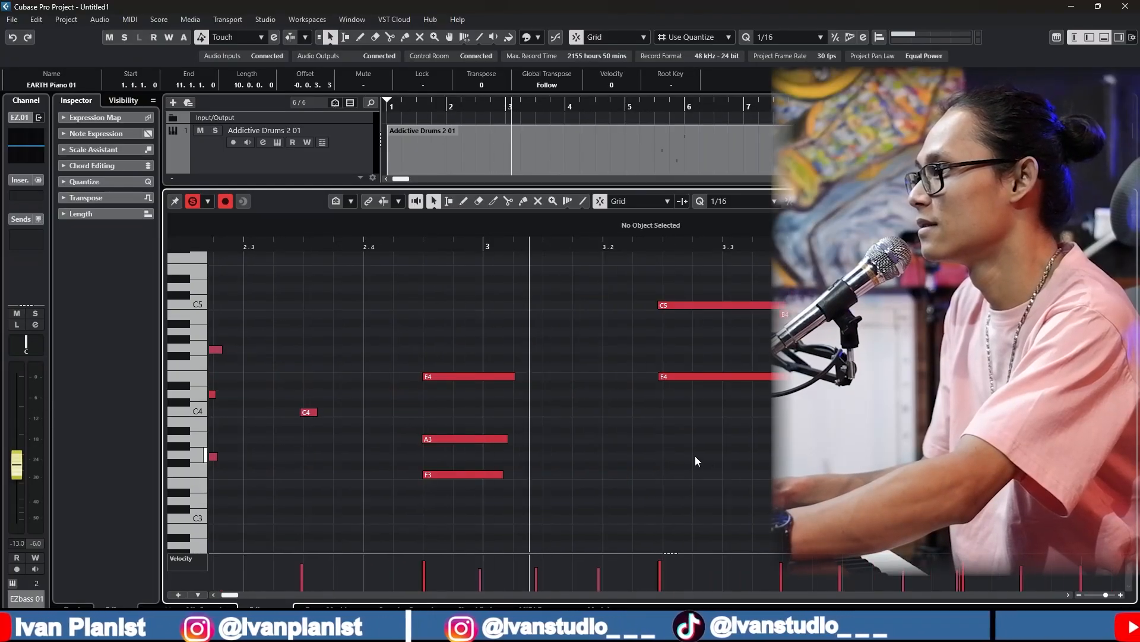
pyautogui.scroll(-5, 705, 445)
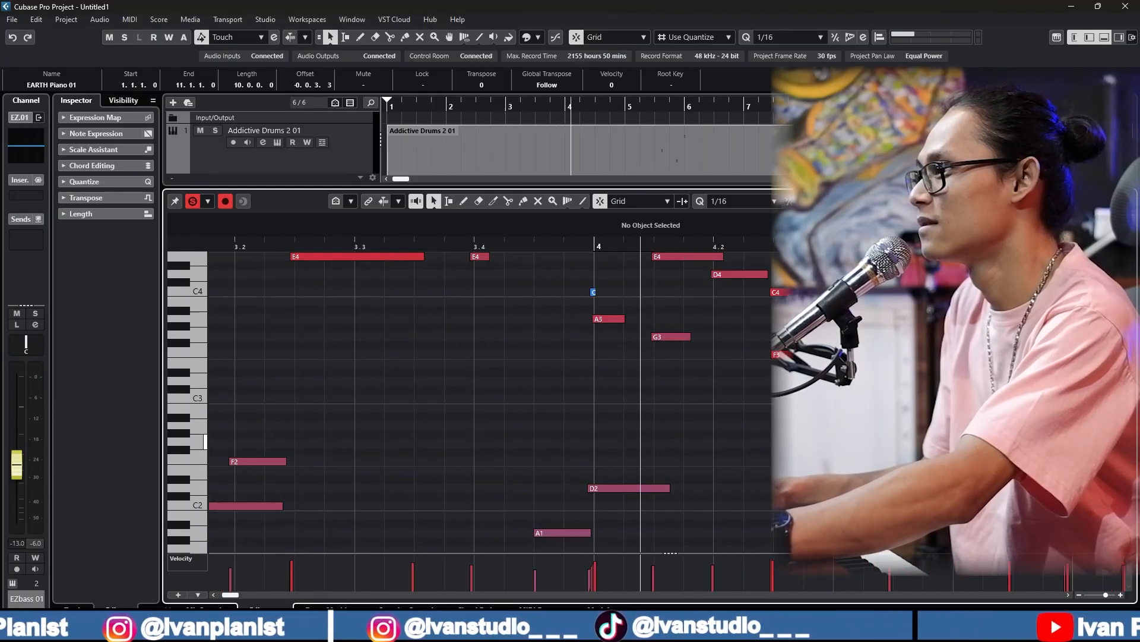
pyautogui.scroll(-2, 799, 443)
pyautogui.hscroll(2, 799, 443)
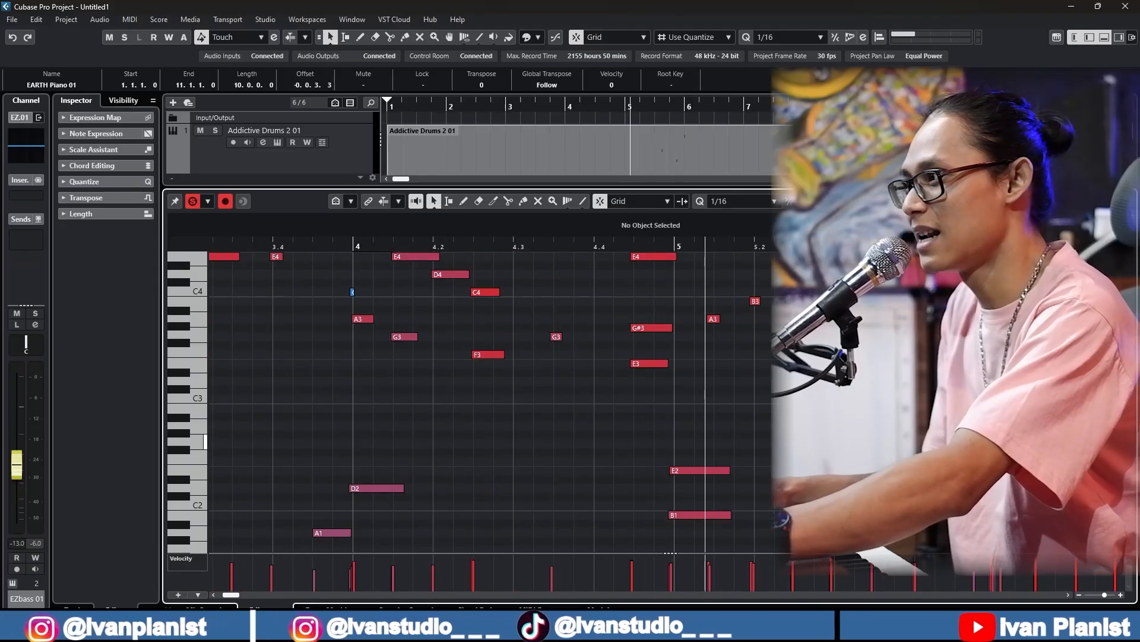
pyautogui.scroll(4, 799, 444)
pyautogui.press('space')
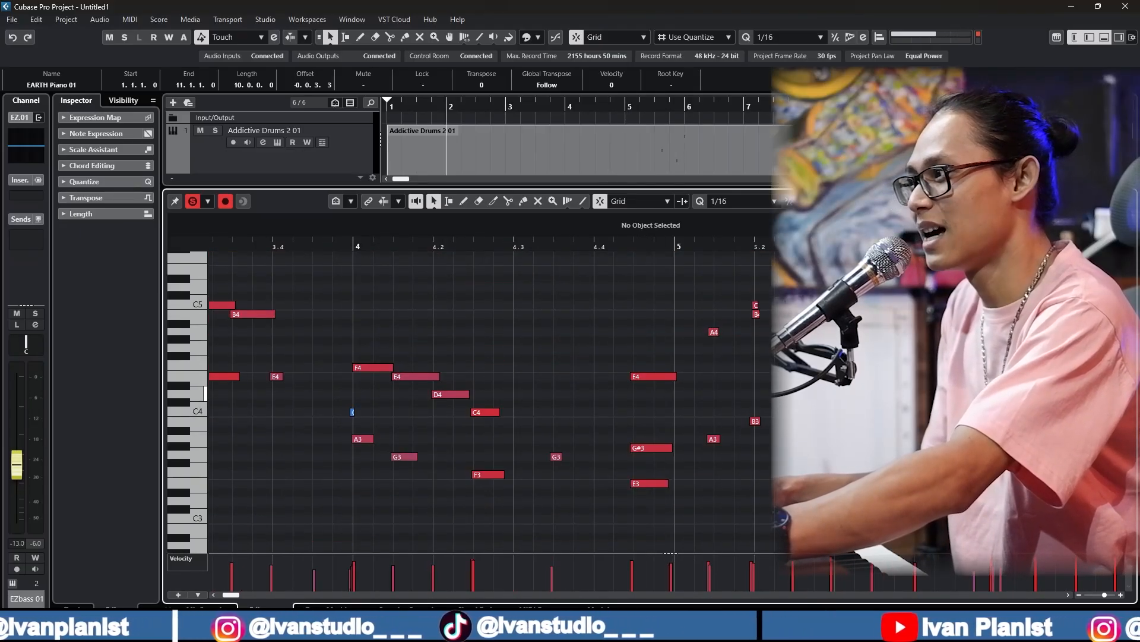
# Delete the stray C5 note at beat 5.2 of the piano part
pyautogui.hscroll(2, 756, 372)
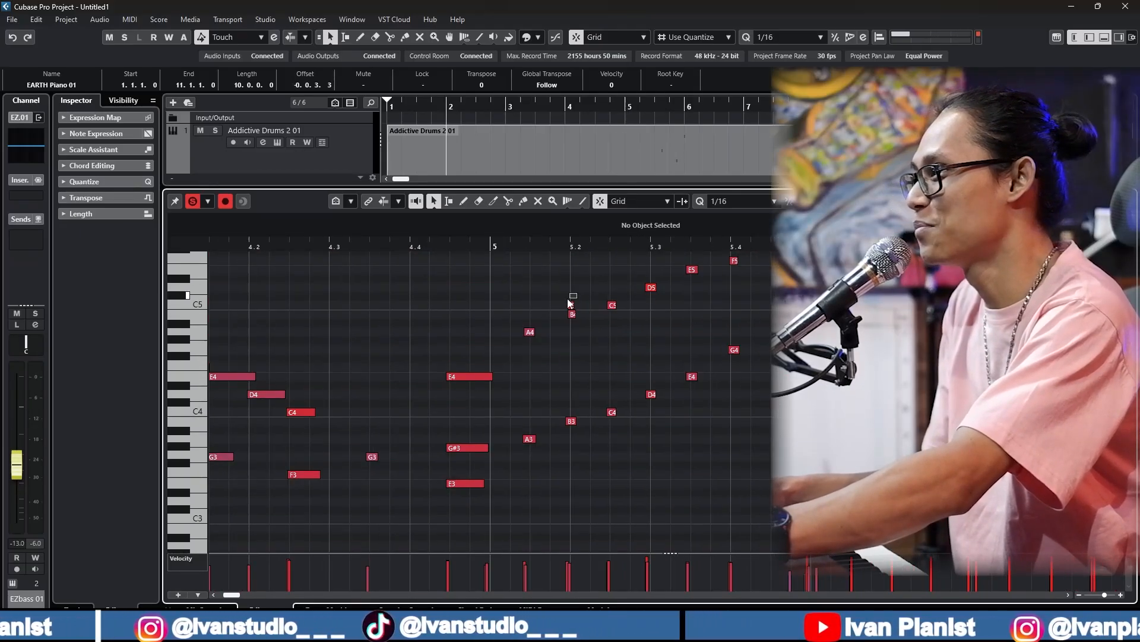
pyautogui.moveTo(562, 305); pyautogui.dragTo(561, 305)
pyautogui.press('Delete')
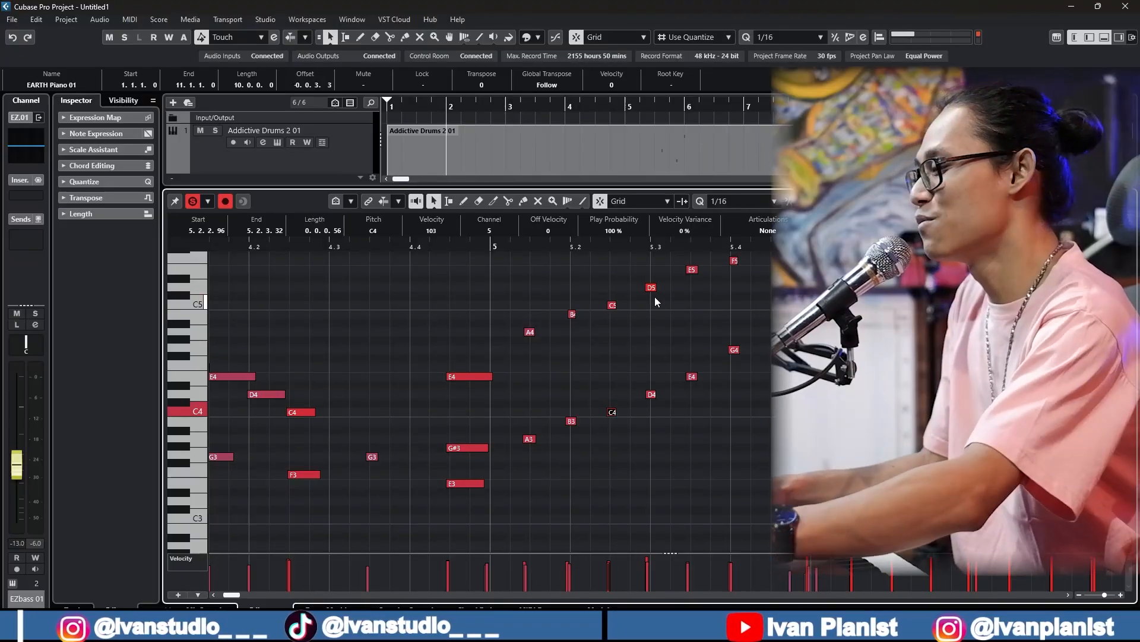
# Play the piano part from just before bar 5 to review the remaining notes, and close the Key Editor
pyautogui.click(430, 246)
pyautogui.scroll(-3, 572, 341)
pyautogui.scroll(2, 607, 372)
pyautogui.press('space')
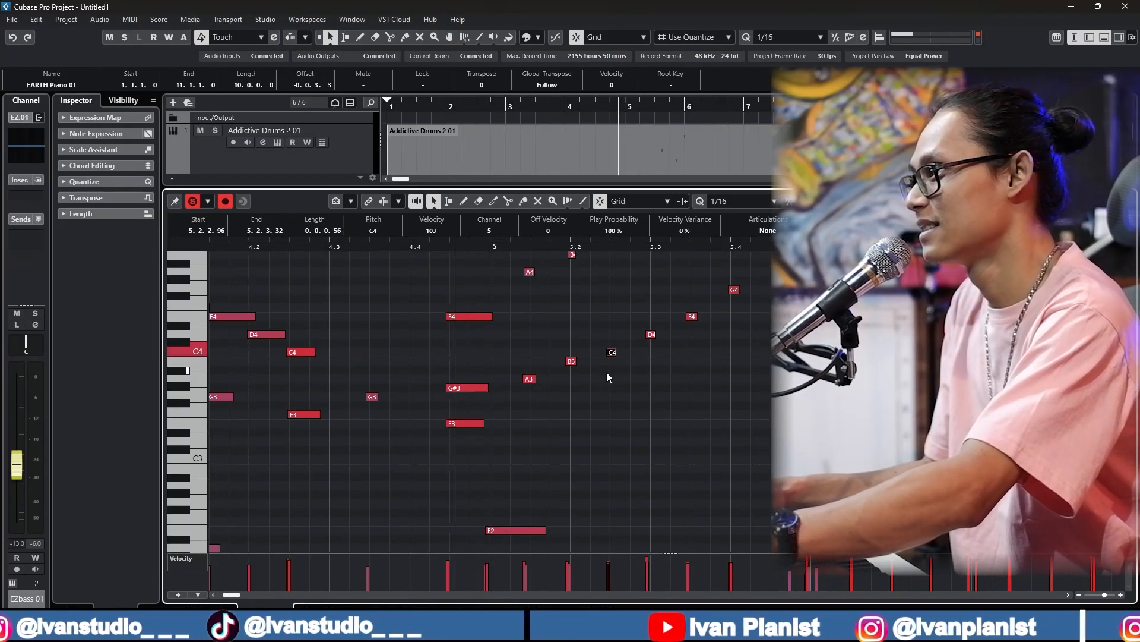
pyautogui.scroll(2, 663, 398)
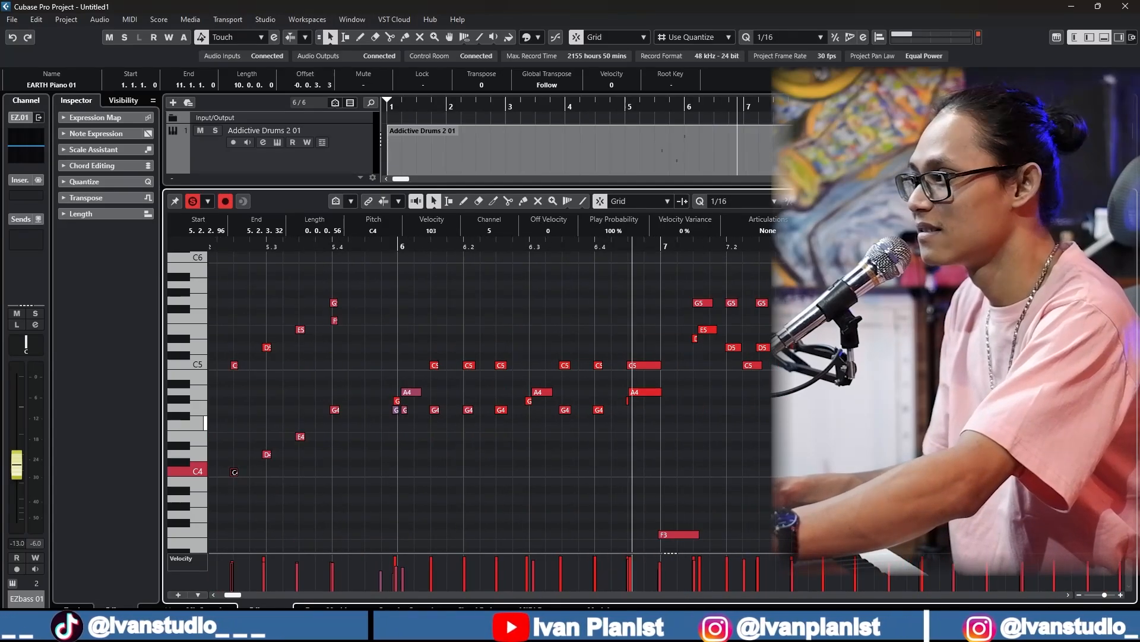
pyautogui.scroll(-1, 662, 426)
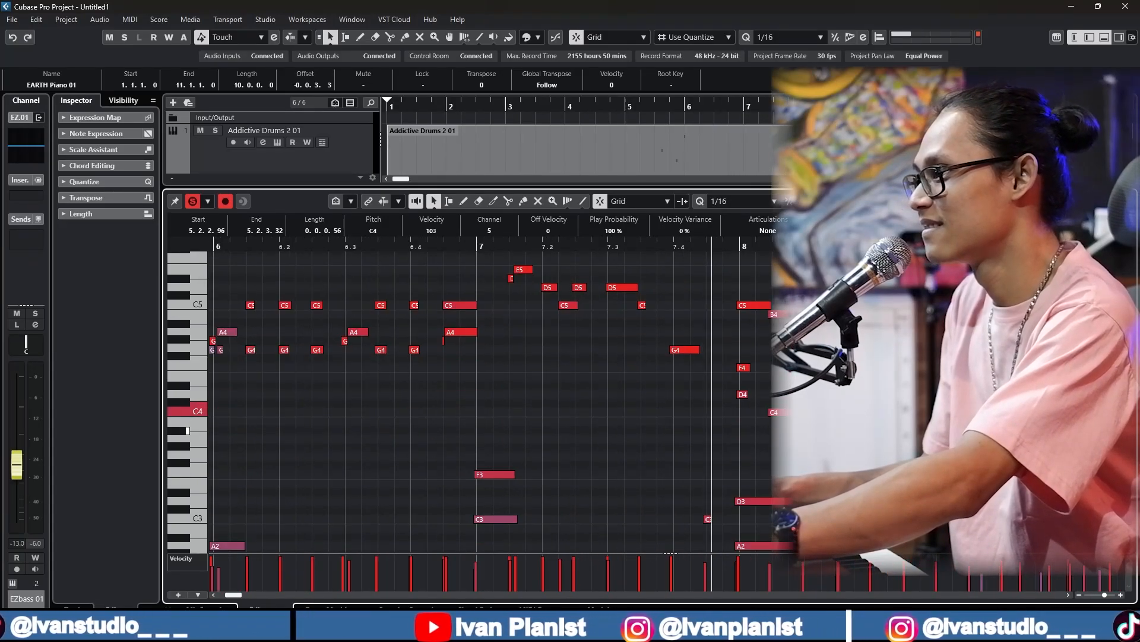
pyautogui.scroll(-1, 188, 431)
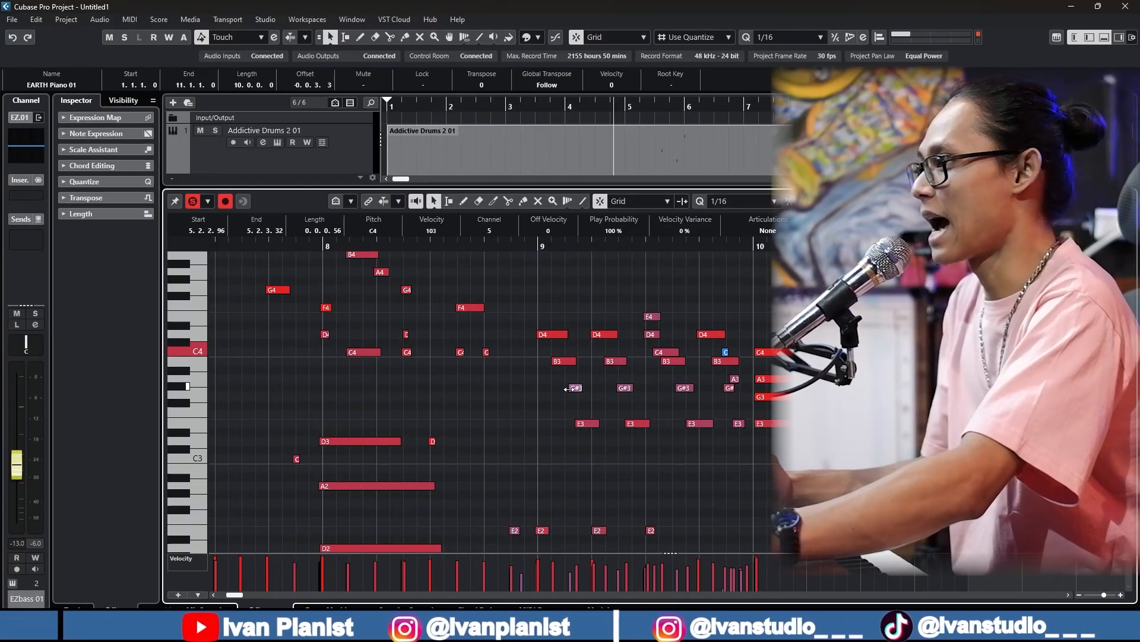
pyautogui.scroll(-1, 497, 332)
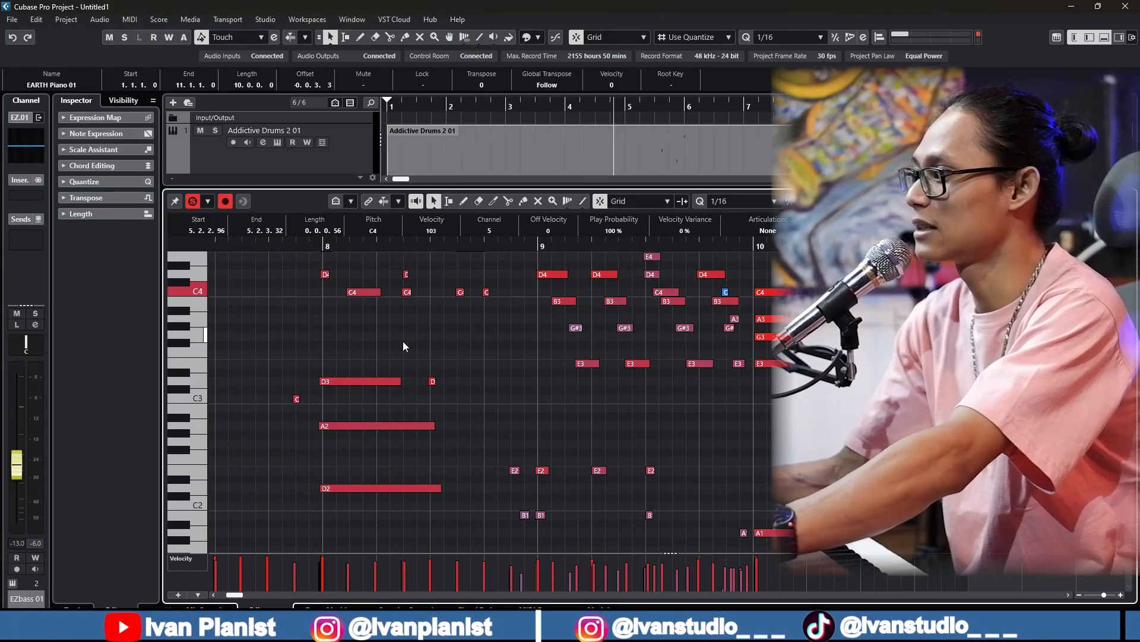
pyautogui.press('Return')
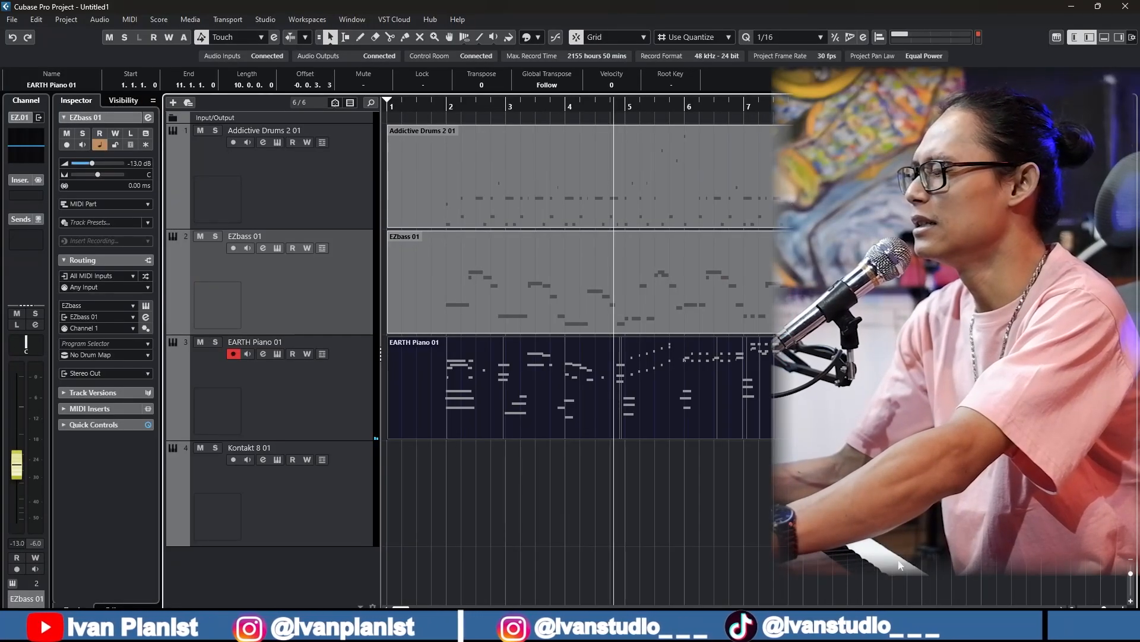
pyautogui.hotkey('ctrl', 'shift', 'a')
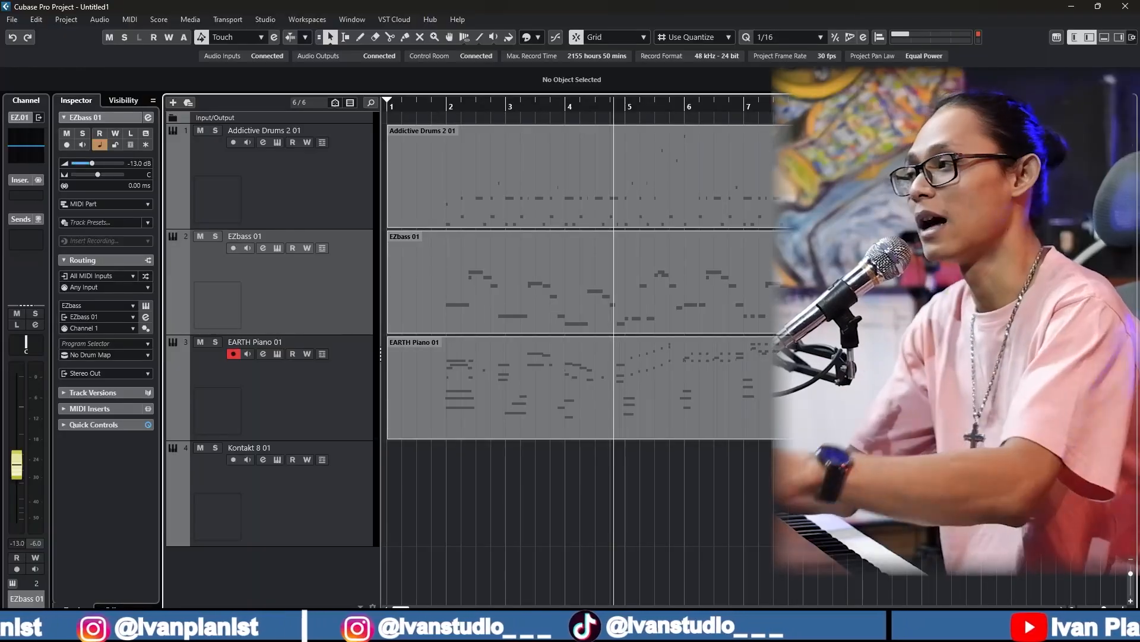
# Mute the EARTH Piano 01 track and play the drums and bass together from bar 2
pyautogui.click(446, 108)
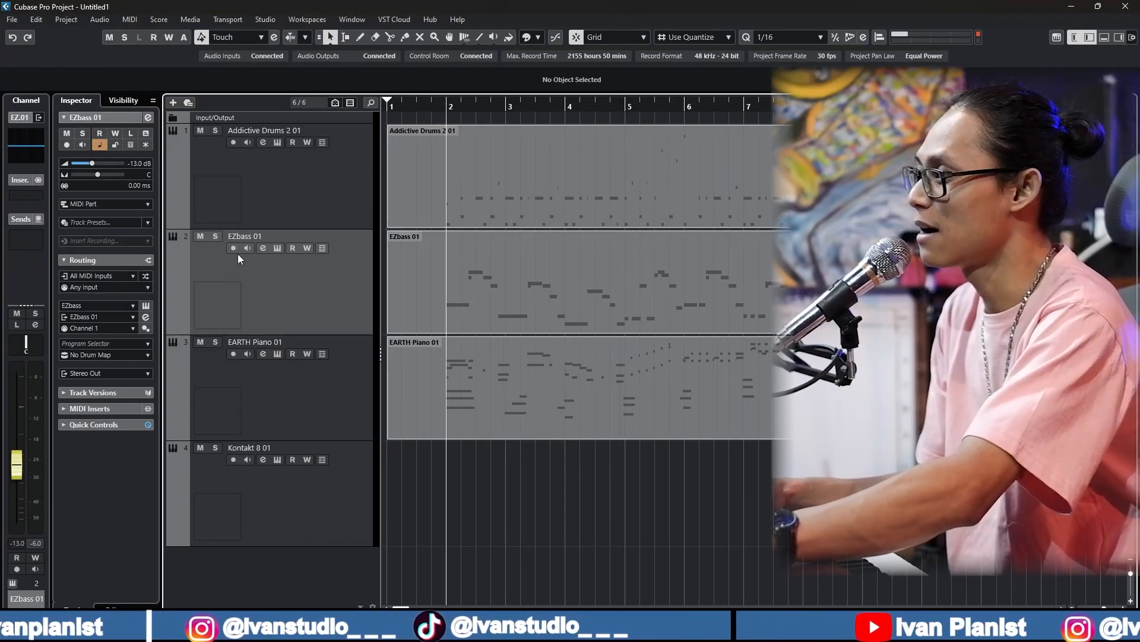
pyautogui.click(201, 342)
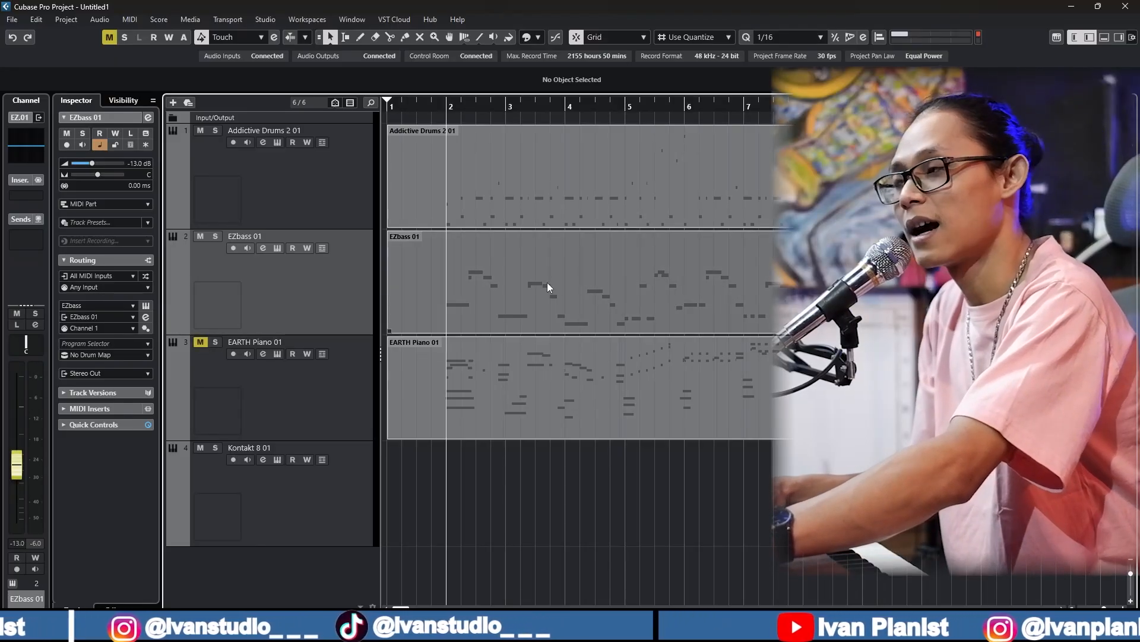
pyautogui.press('space')
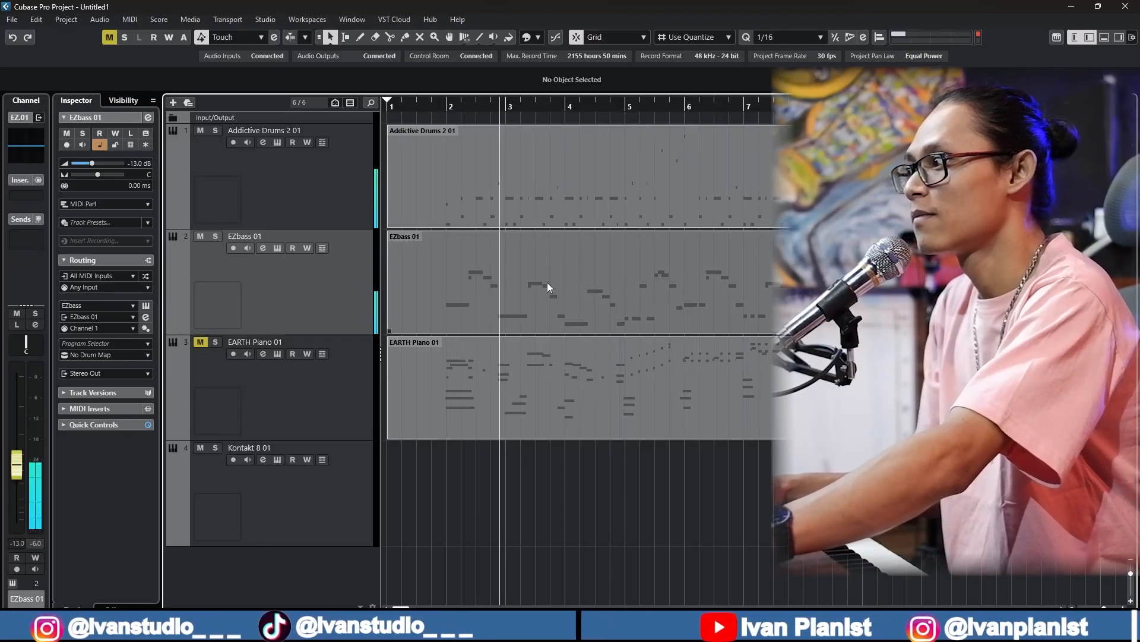
# Open the recorded EZbass 01 part in the Key Editor and examine its notes during playback
pyautogui.doubleClick(625, 295)
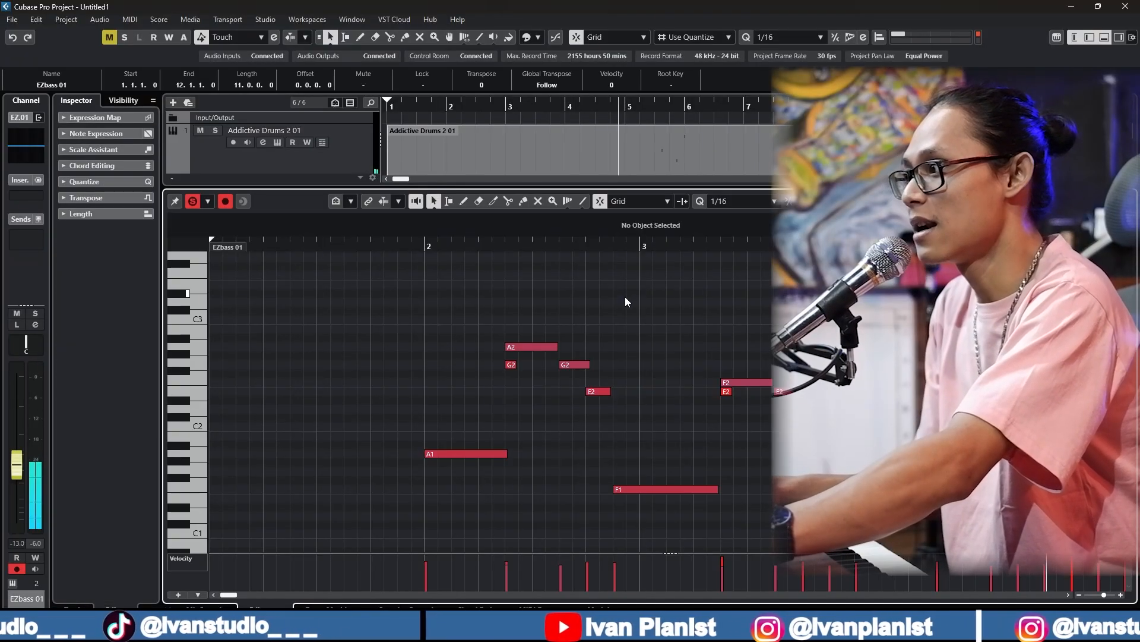
pyautogui.scroll(2, 672, 463)
pyautogui.scroll(-8, 672, 463)
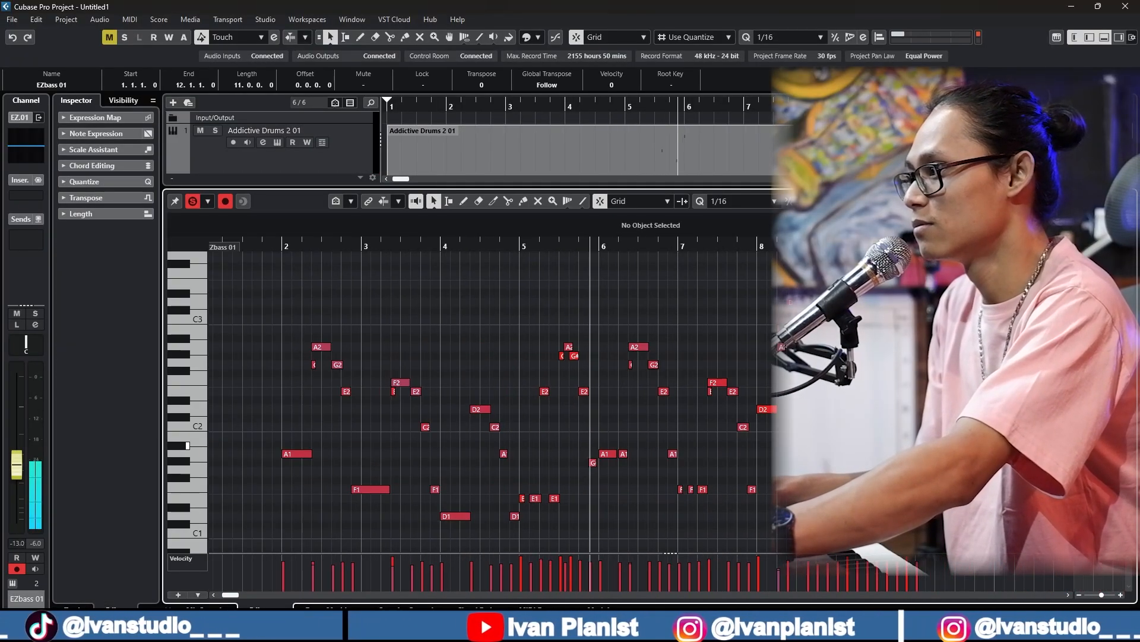
pyautogui.scroll(2, 698, 468)
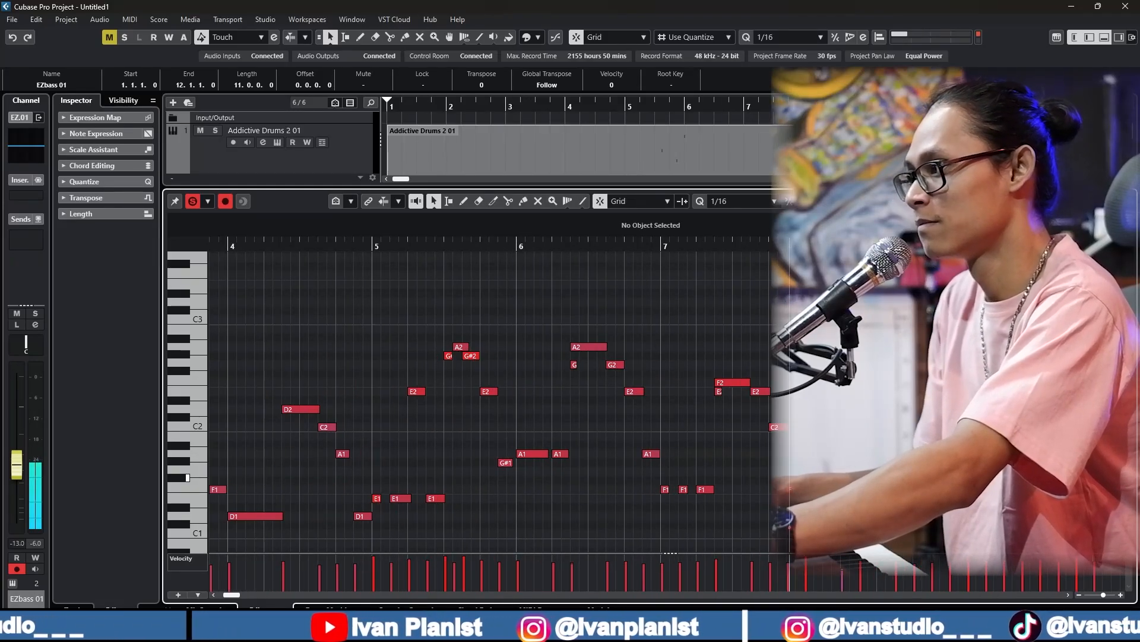
pyautogui.hscroll(2, 861, 463)
pyautogui.scroll(-2, 861, 464)
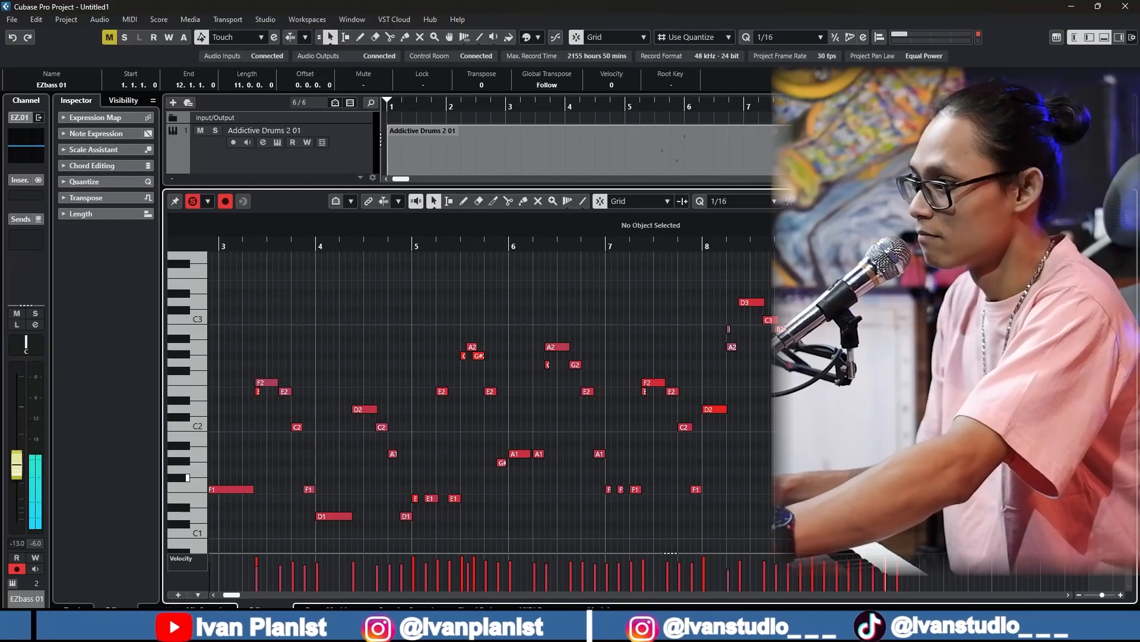
# Close the Key Editor and unmute the EARTH Piano 01 track
pyautogui.click(171, 611)
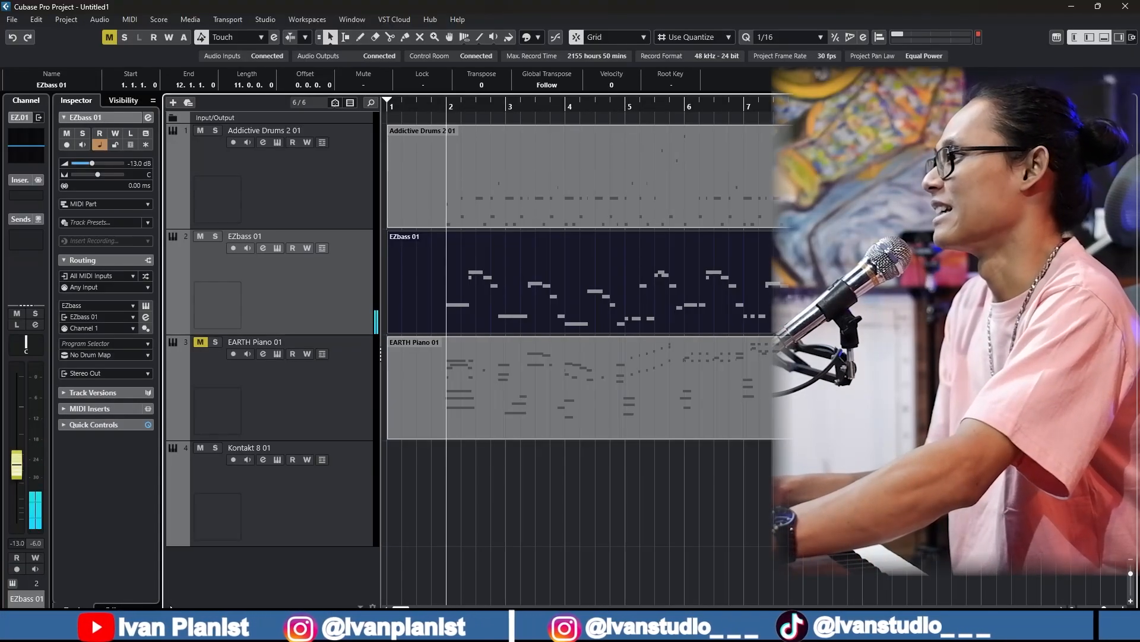
pyautogui.click(200, 342)
pyautogui.click(433, 498)
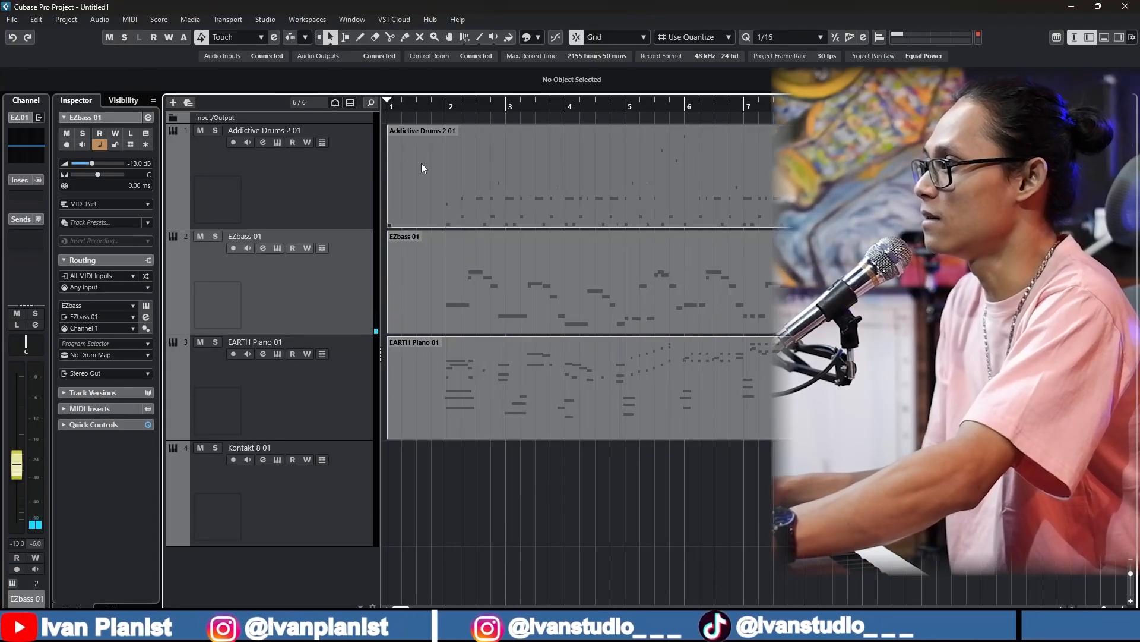
# Select the Kontakt 8 01 track and record a live guitar performance over the other tracks from bar 1 to bar 12
pyautogui.click(226, 483)
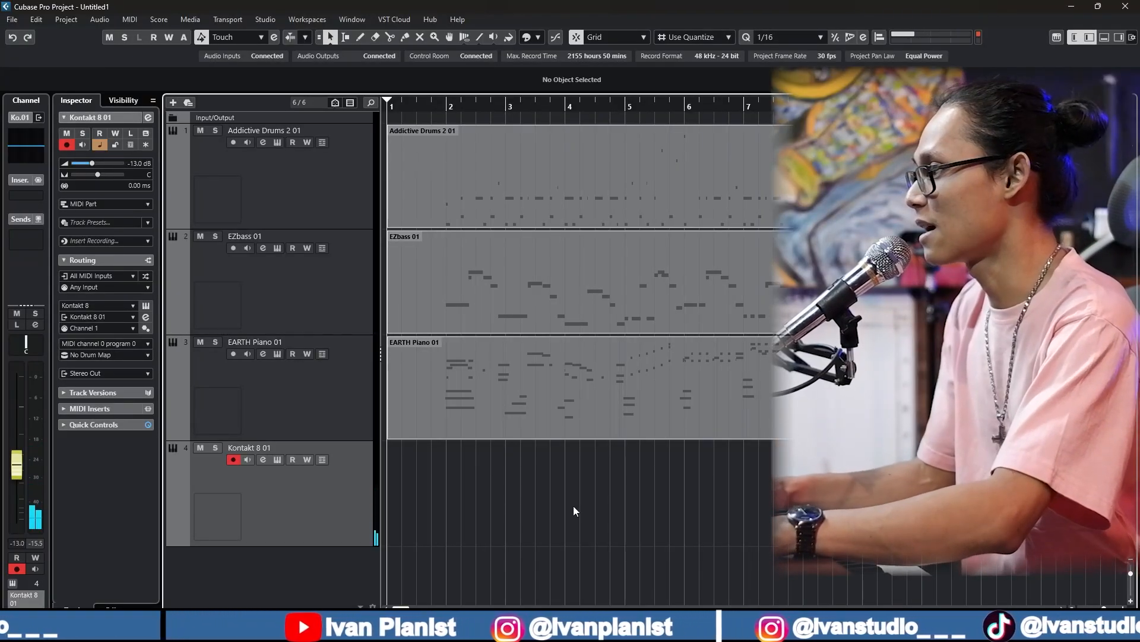
pyautogui.press('KP_Multiply')
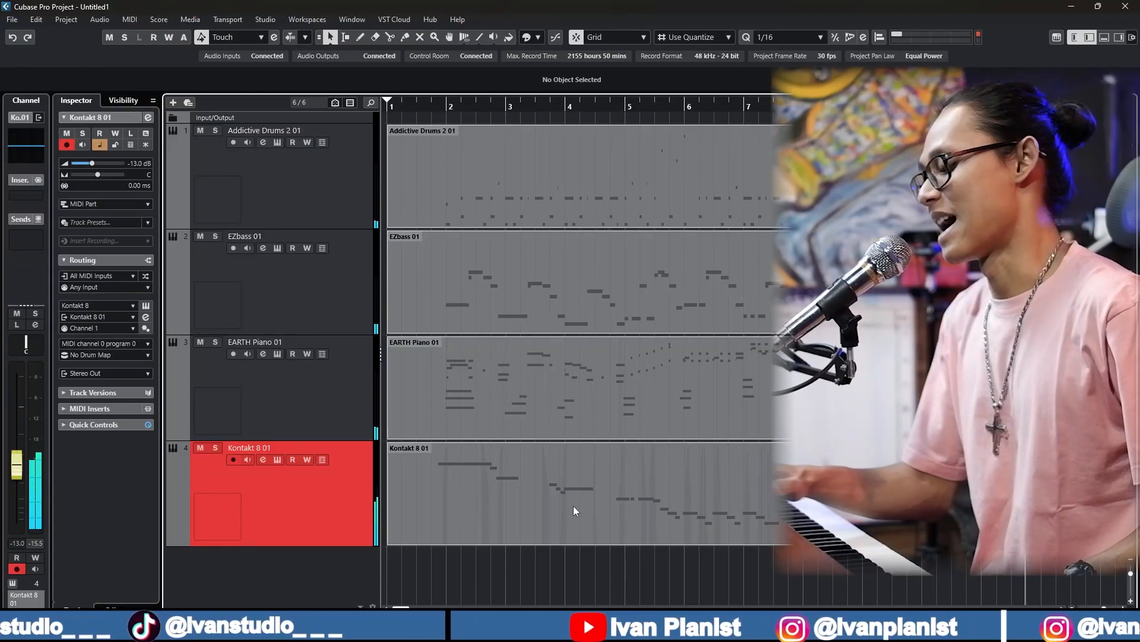
pyautogui.click(574, 509)
pyautogui.press('space')
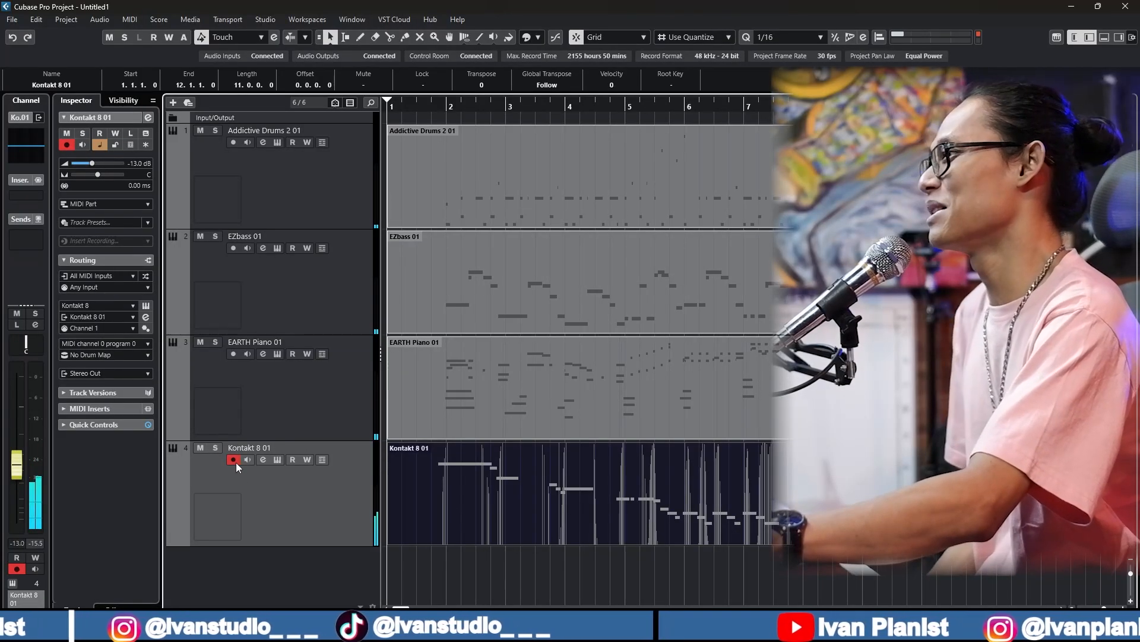
# Disarm the Kontakt 8 01 track and deselect the recorded guitar part
pyautogui.click(236, 462)
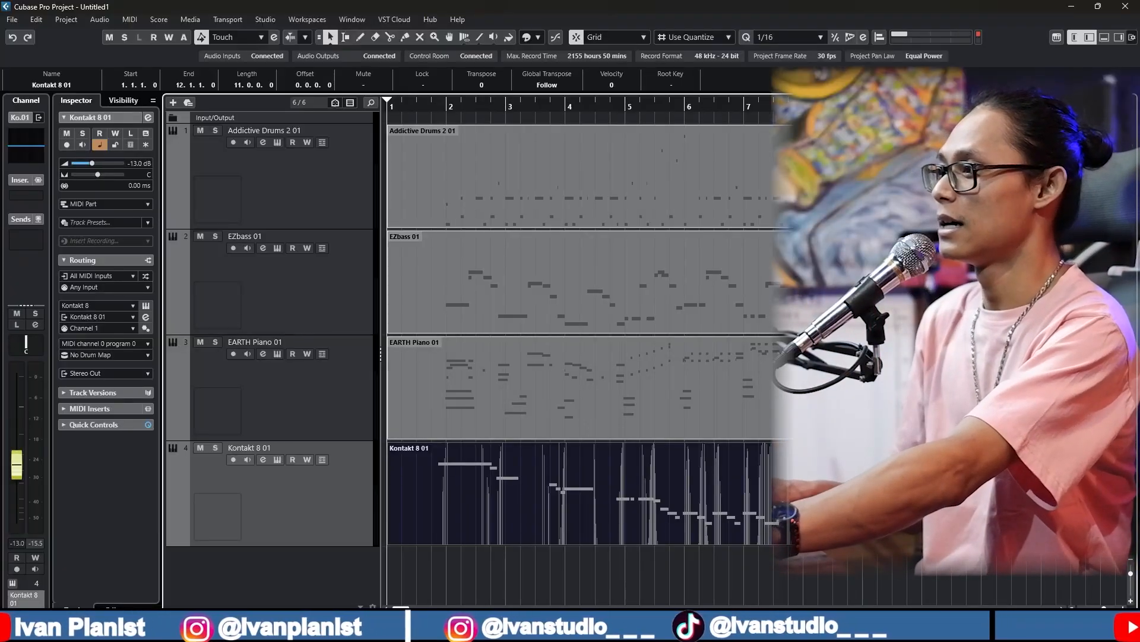
pyautogui.hotkey('ctrl', 'shift', 'a')
pyautogui.hotkey('shift', 'g')
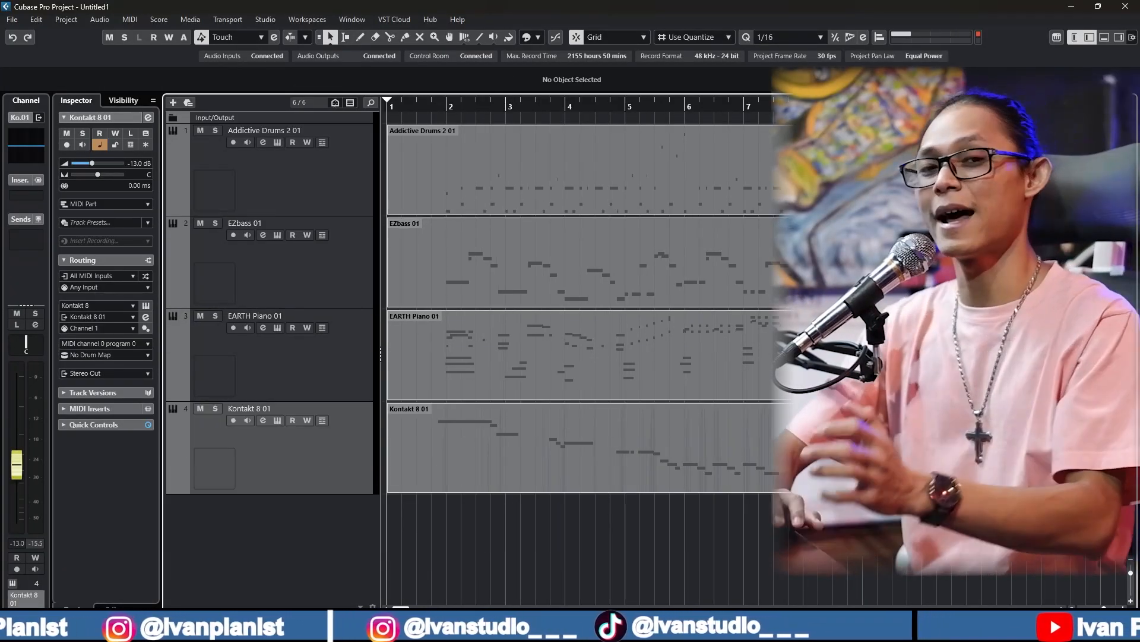